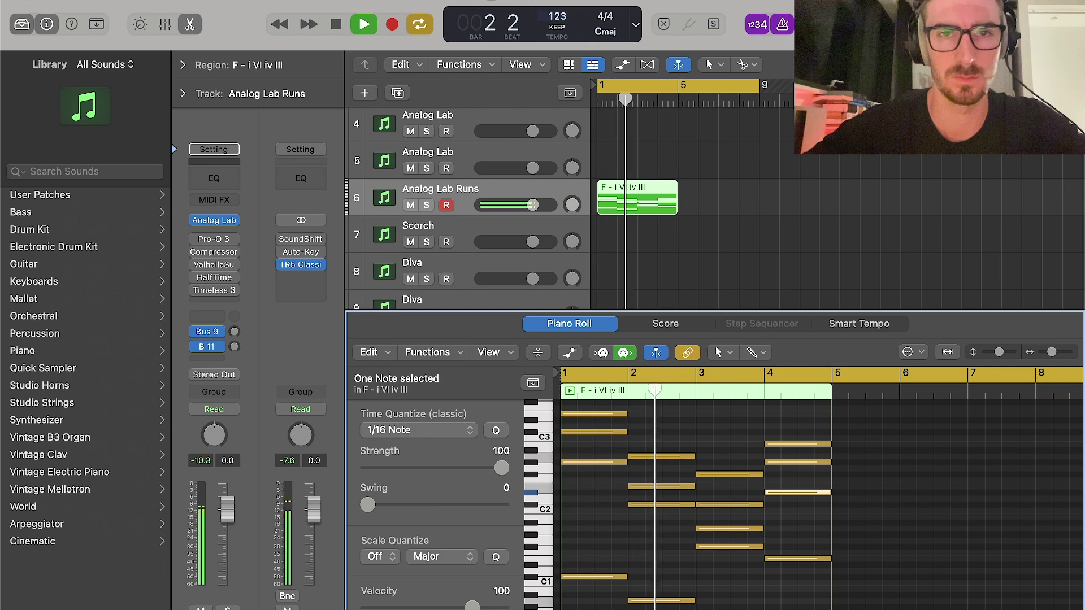
Shorten the cycle range to bars 1 through 4 and load the DIGITAL ANALOG preset from the Analog Blueprint bank.
drag(757, 86, 678, 86)
click(781, 540)
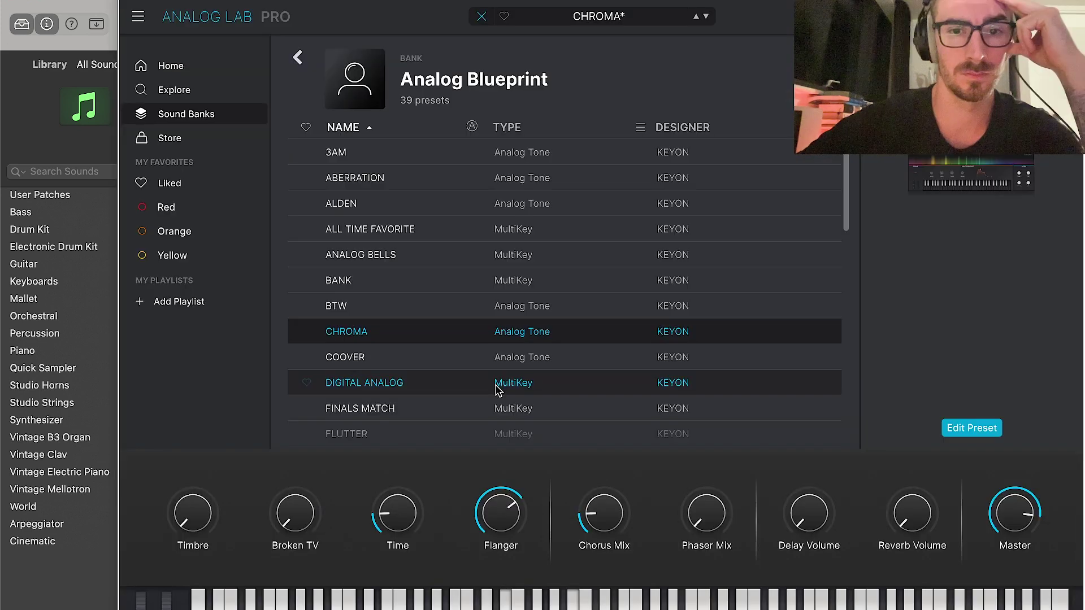
click(496, 386)
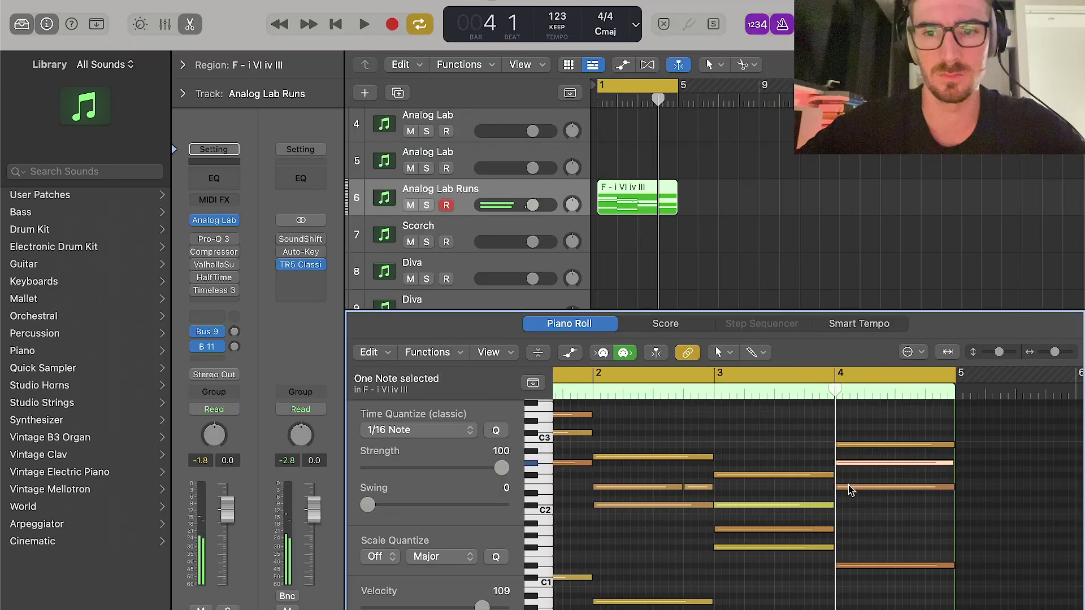
Lower the second-lowest note of the bar 4 chord by one semitone and play the chord progression.
drag(848, 490, 848, 494)
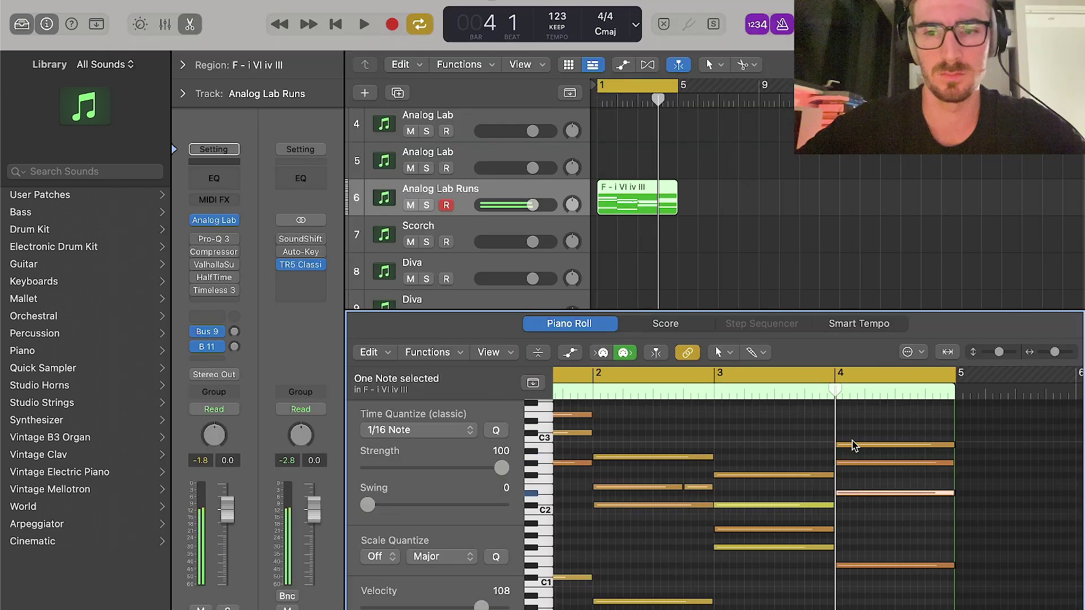
key(c)
key(space)
scroll(744, 490, right, 3)
scroll(744, 490, down, 1)
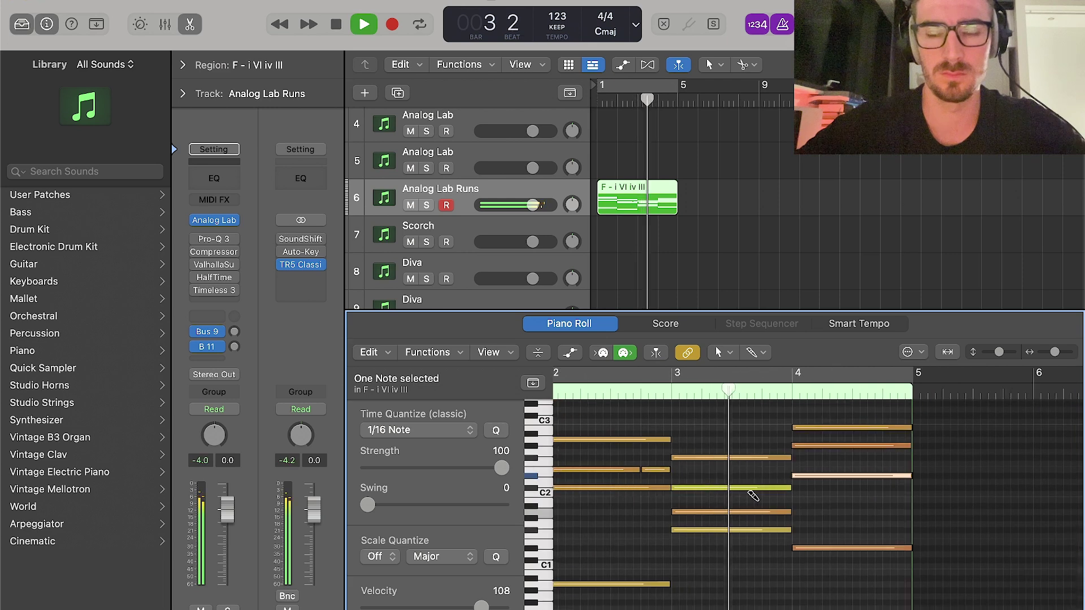
key(c)
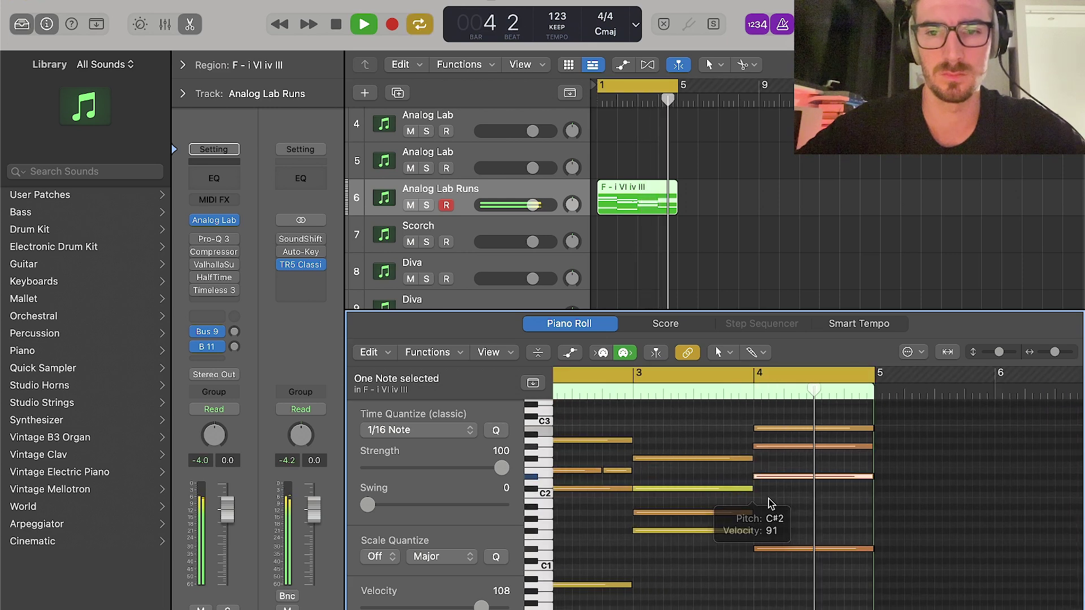
Lengthen the short A3 note in bar 1 to 0 0 1 120 and set its velocity to 96.
drag(672, 469, 685, 469)
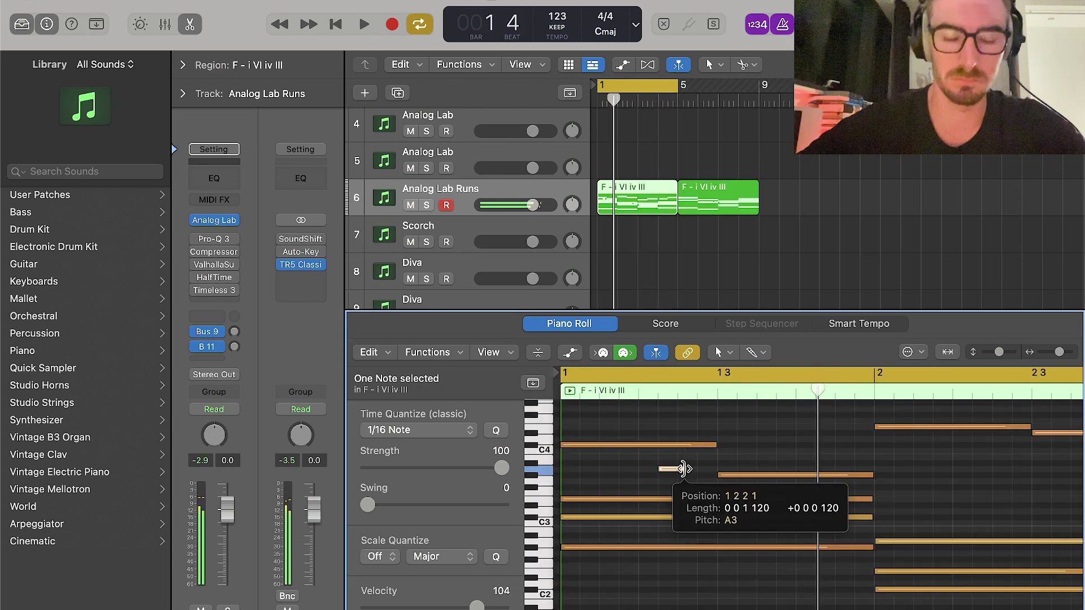
key(space)
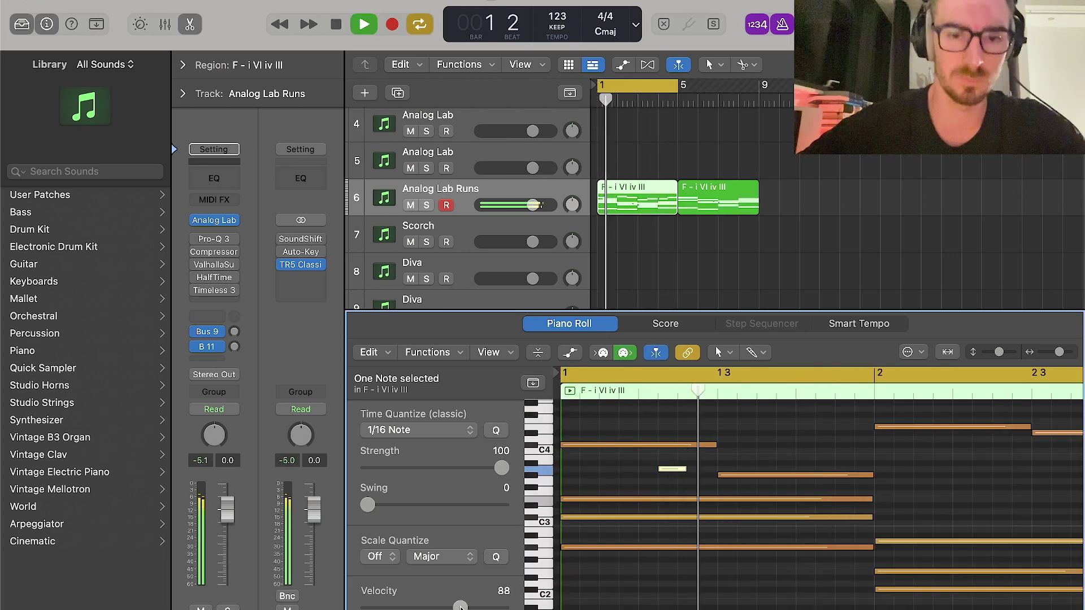
drag(477, 606, 469, 606)
scroll(723, 529, down, 5)
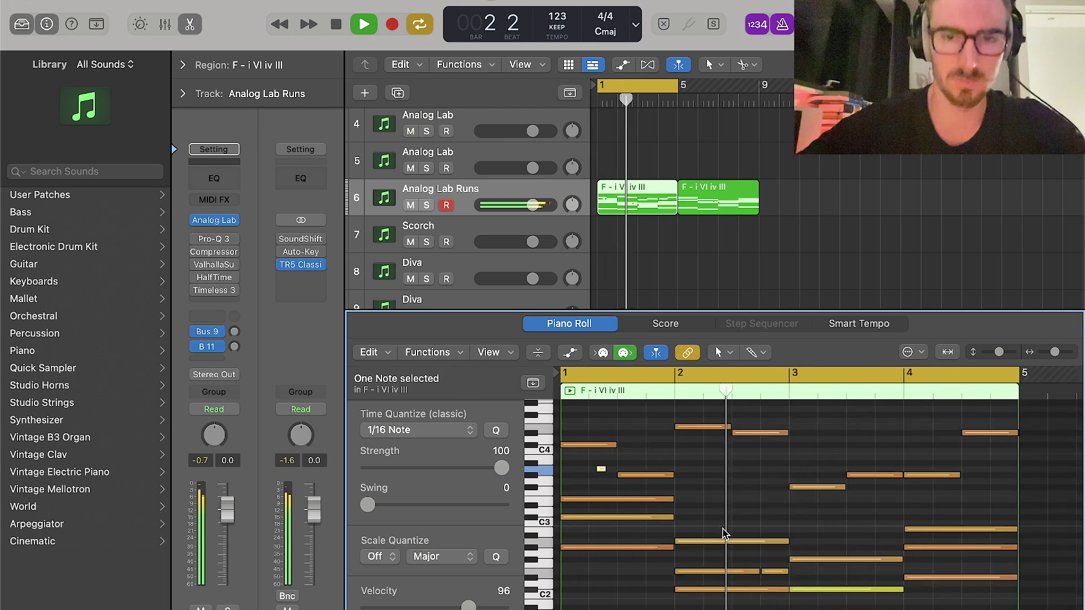
scroll(723, 529, right, 2)
scroll(723, 529, right, 2)
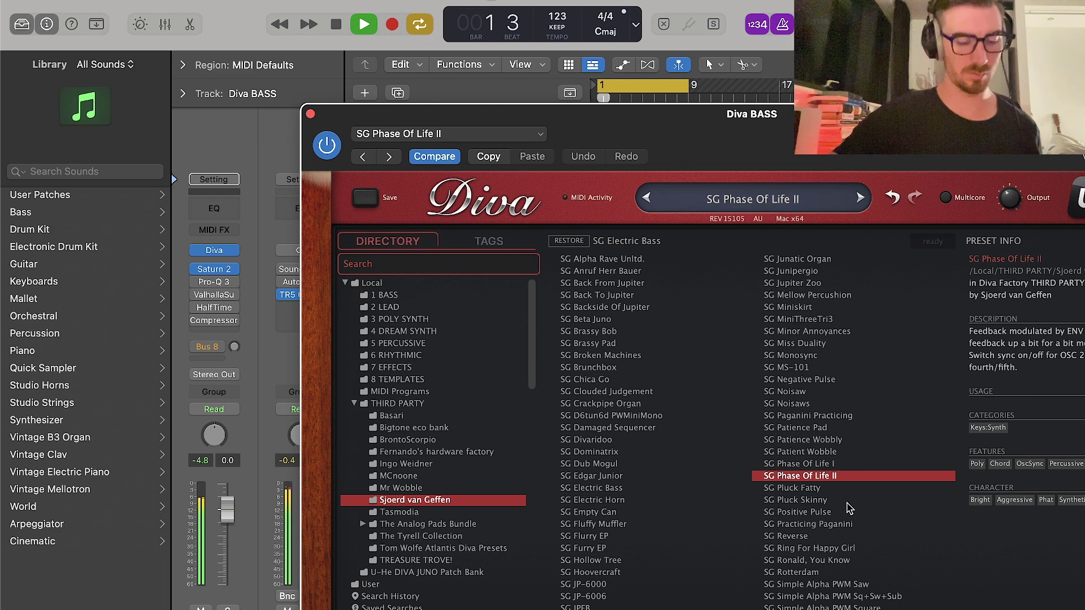
Display the Diva BASS recording in the piano roll, play back its notes, and close the editor.
key(XF86AudioRaiseVolume)
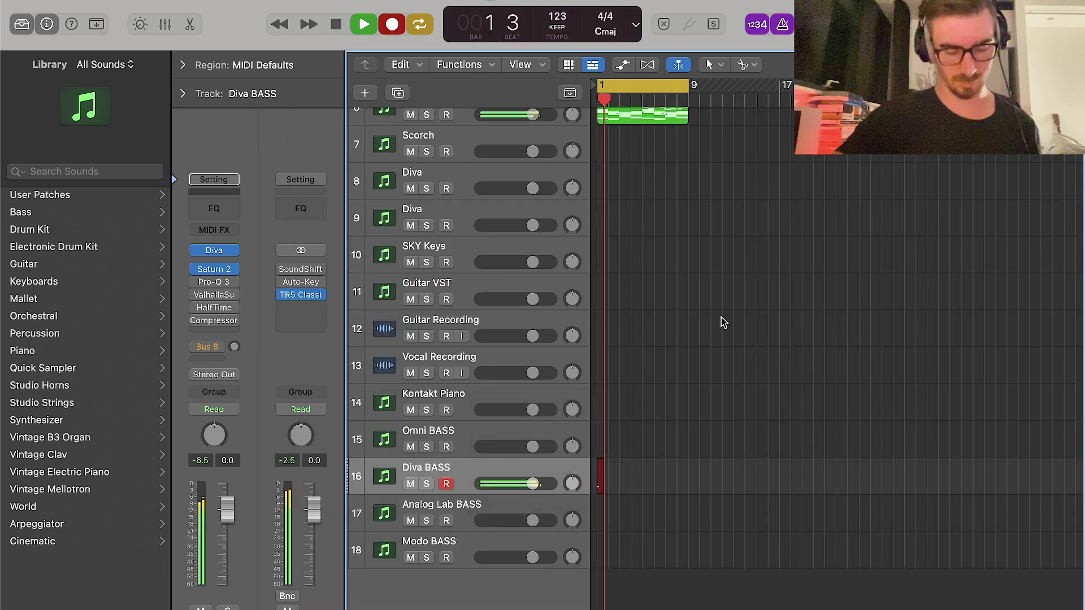
key(e)
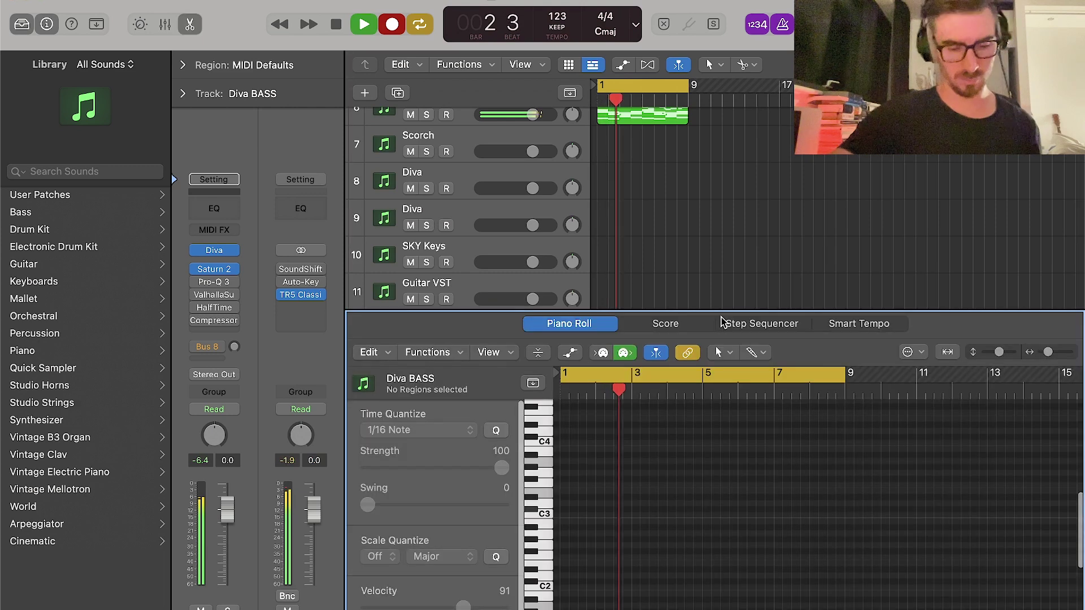
scroll(709, 591, down, 5)
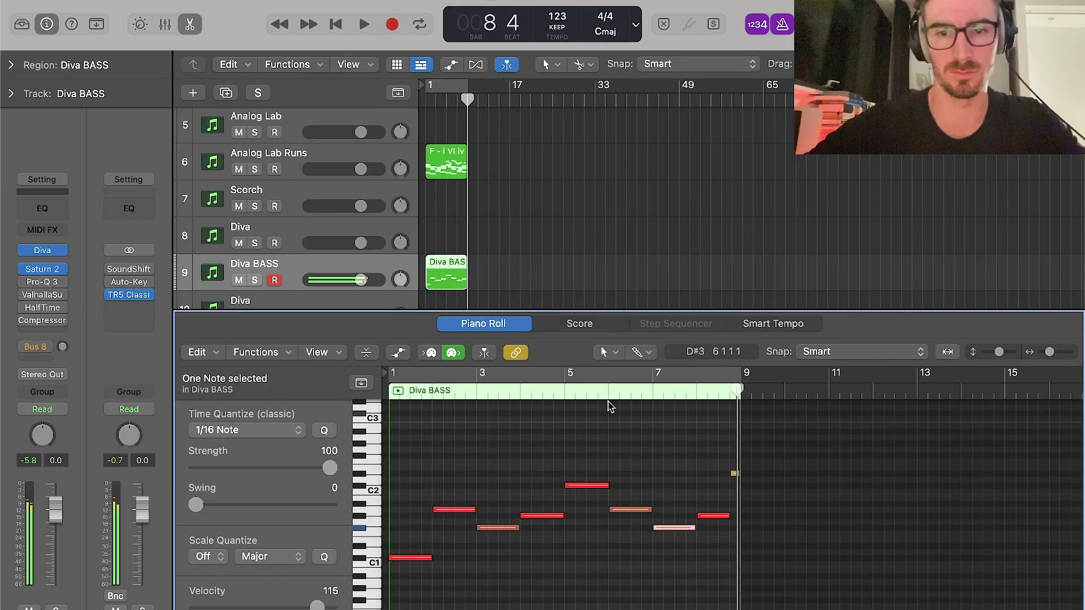
click(558, 387)
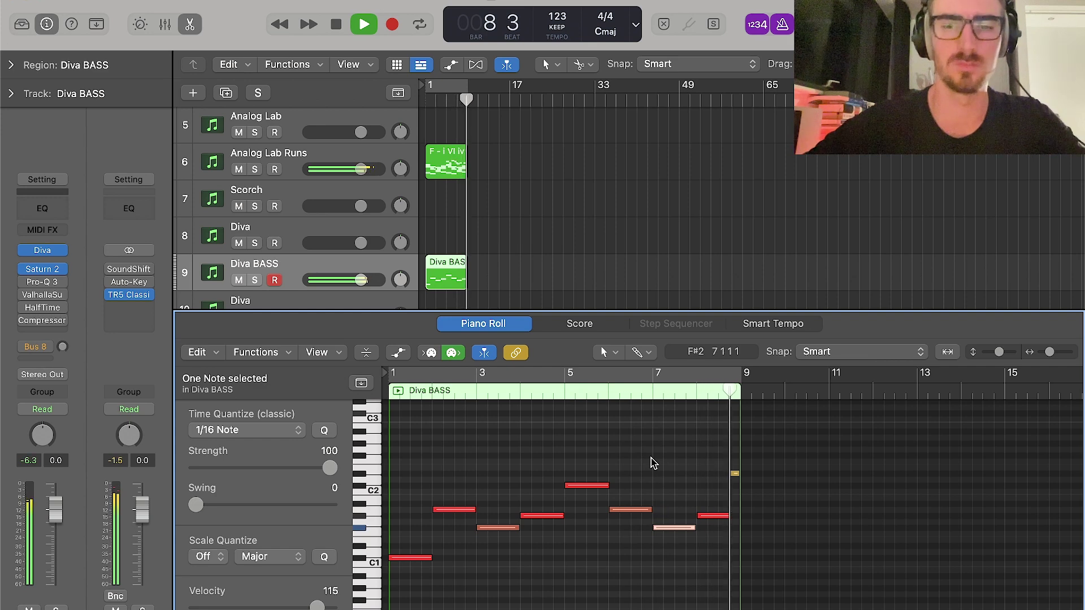
key(e)
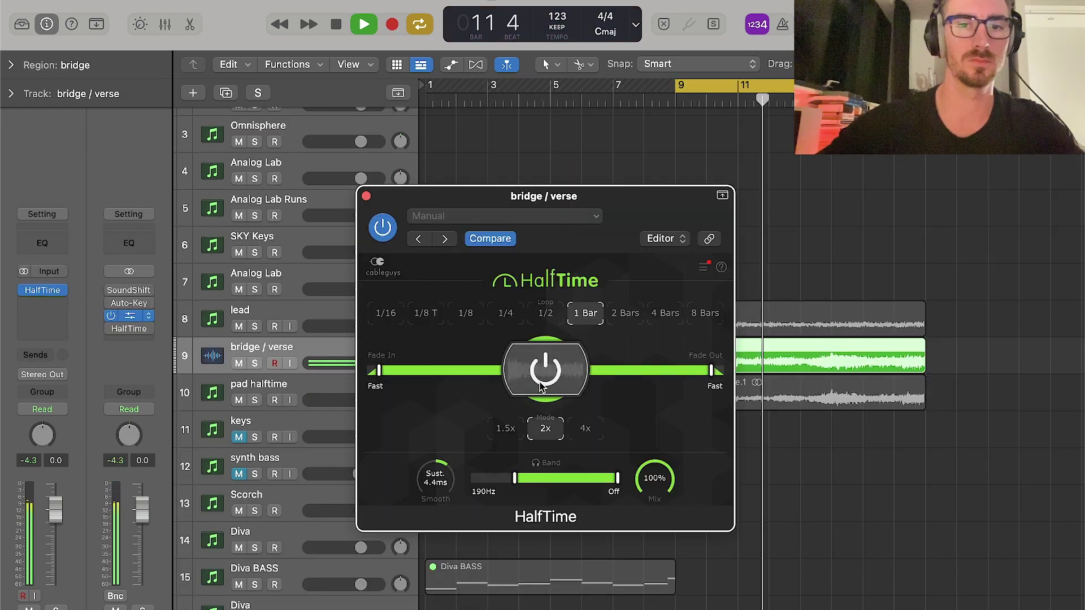
Set HalfTime on the bridge / verse track to a 1/2 loop with its band starting at 478 Hz.
drag(514, 478, 533, 478)
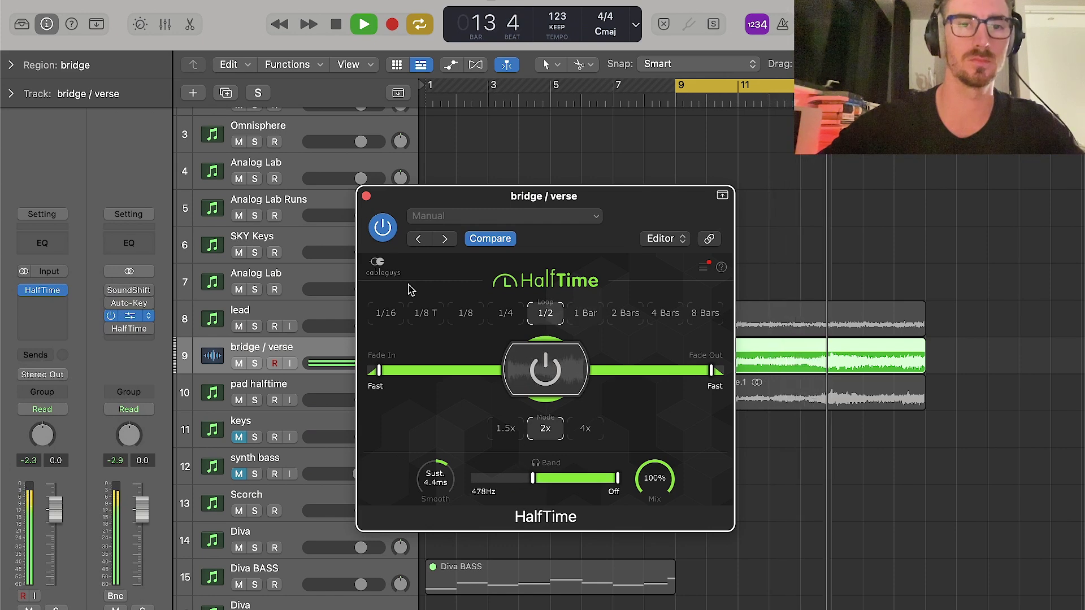
click(366, 196)
Insert Pro-Q 3 on the bridge / verse track with a low cut near 160 Hz and a 24 dB/oct high cut.
click(45, 307)
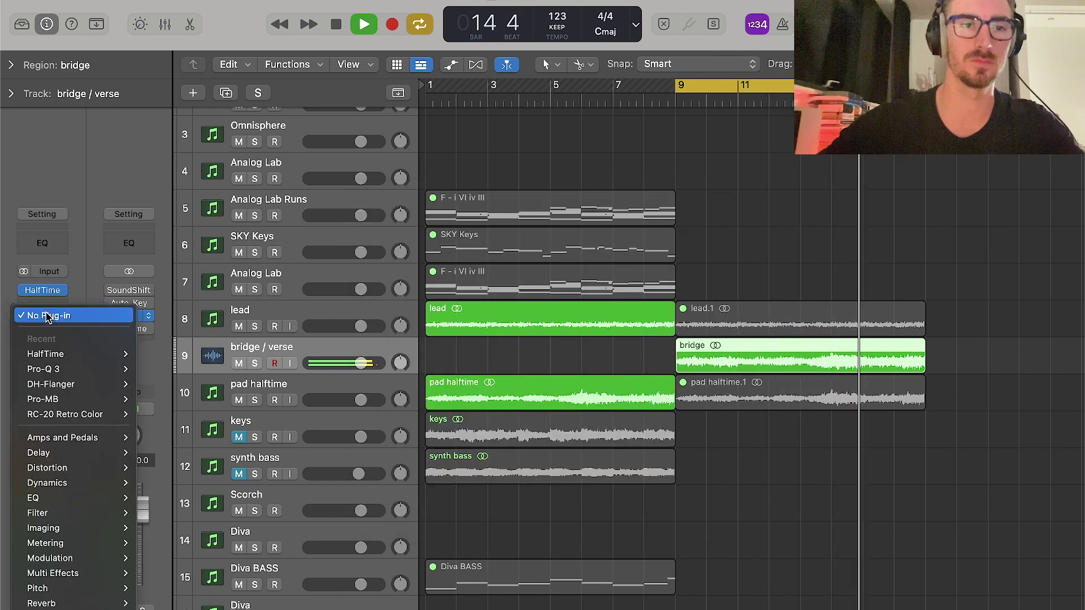
click(60, 373)
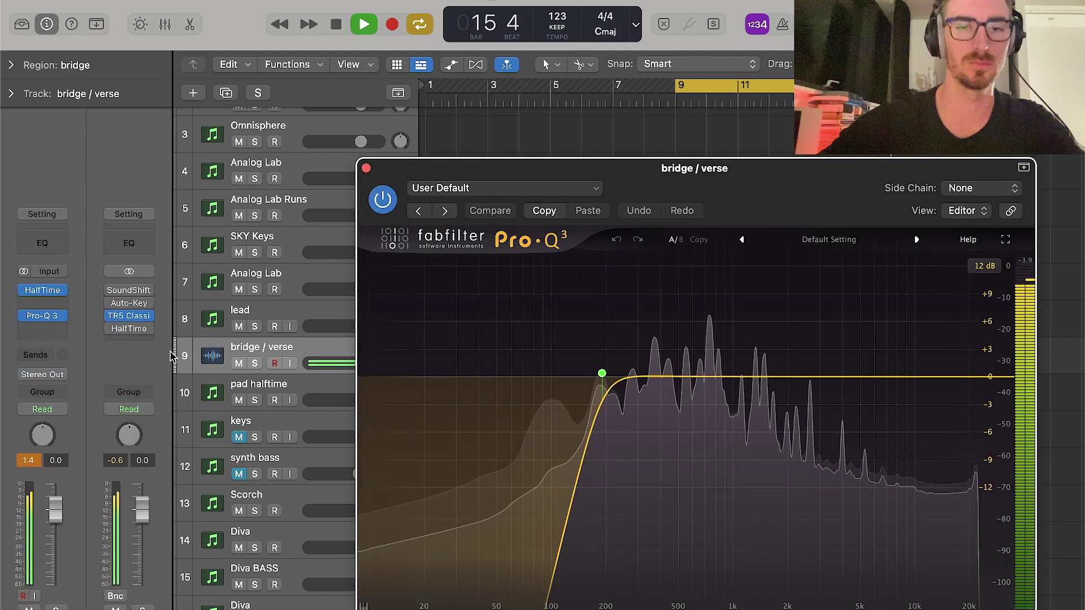
drag(603, 374, 589, 375)
drag(974, 377, 840, 373)
alt+shift+click(868, 377)
alt+shift+click(867, 376)
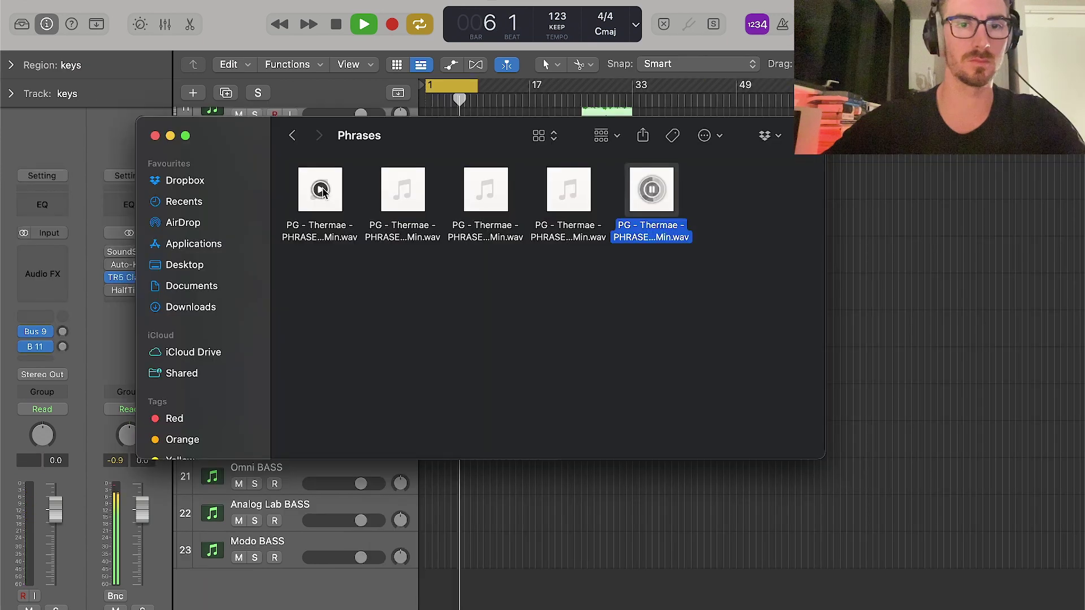
Switch to Finder, preview the Thermae phrases, and place PG - Thermae - PHRASE XXL II - C Min at bar 1 on a new track.
click(320, 189)
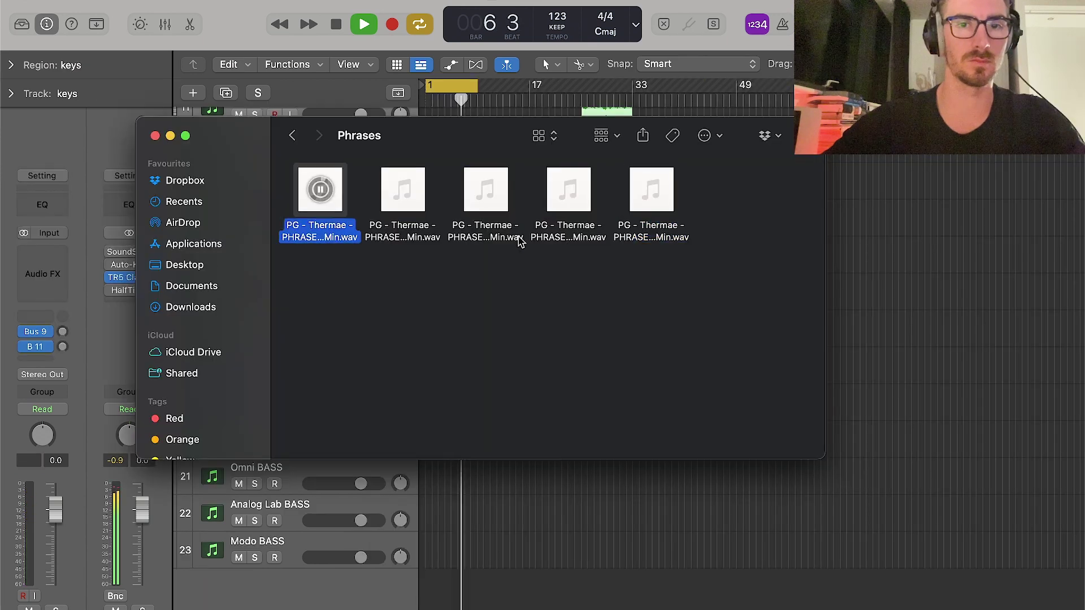
click(613, 263)
drag(654, 229, 470, 586)
key(super+Right)
key(super+Right)
key(super+Right)
key(super+Right)
key(super+Right)
key(super+Right)
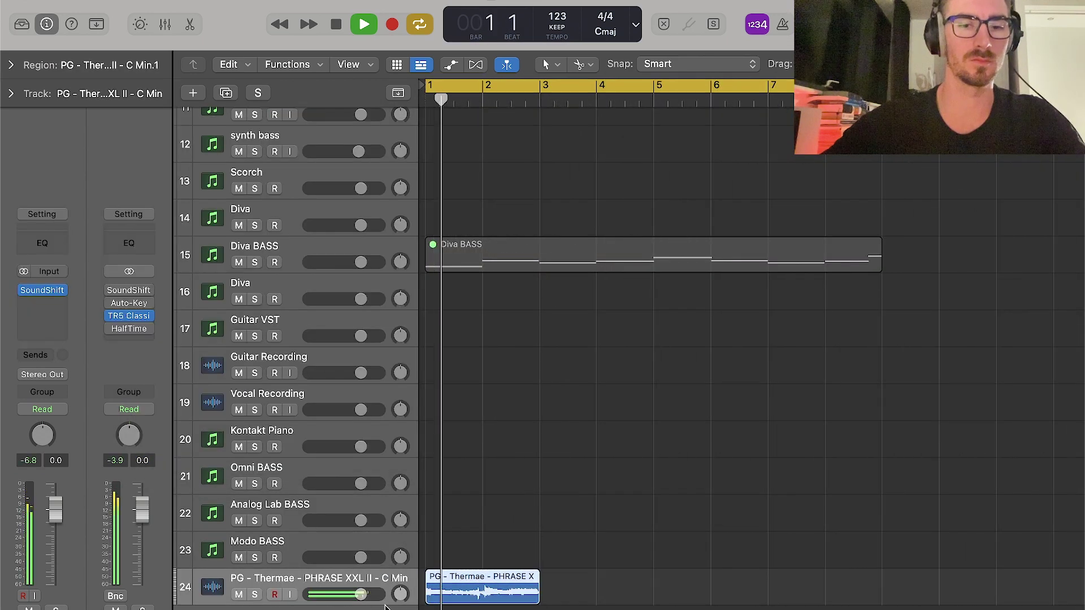
key(space)
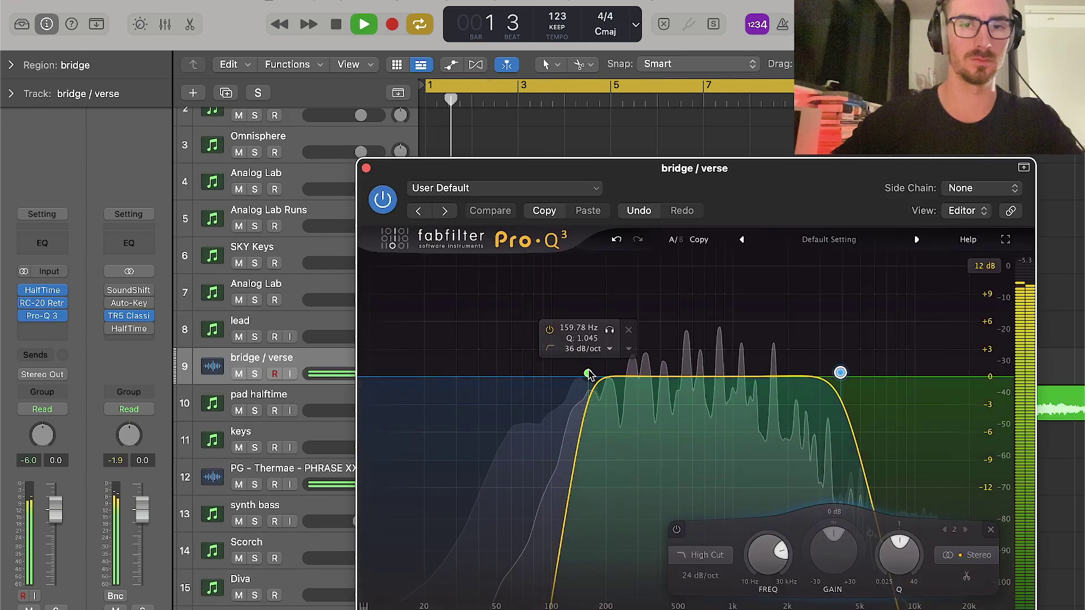
In the bridge / verse Pro-Q 3, set the low cut to 139.28 Hz, high cut to 1330.5 Hz, and add a 3 dB bell cut near 700 Hz.
mouse_move(589, 375)
mouse_down()
mouse_move(655, 380)
mouse_move(584, 375)
mouse_up()
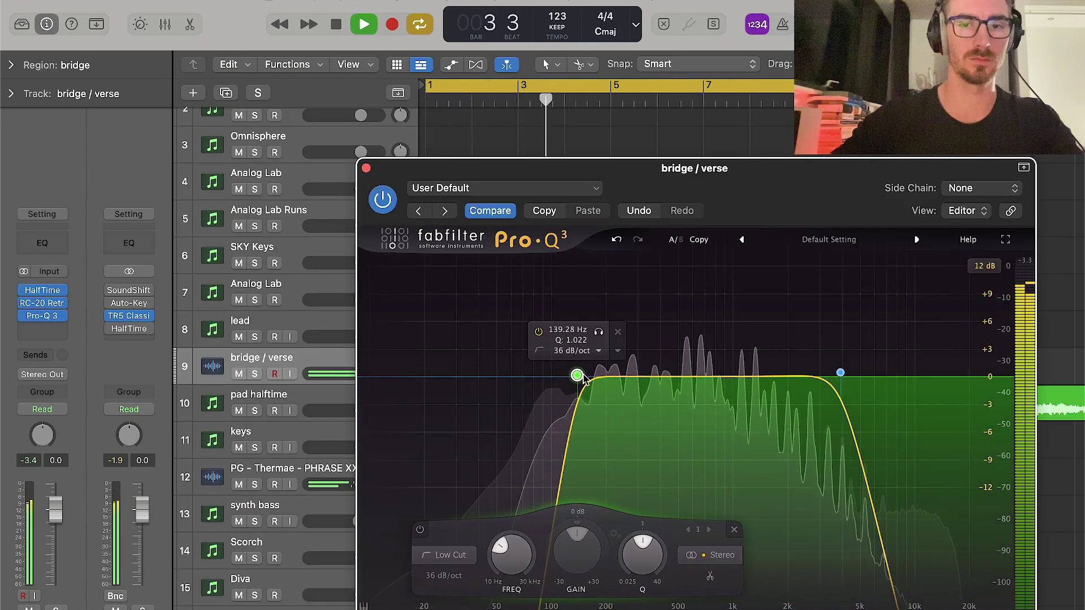
drag(840, 373, 757, 378)
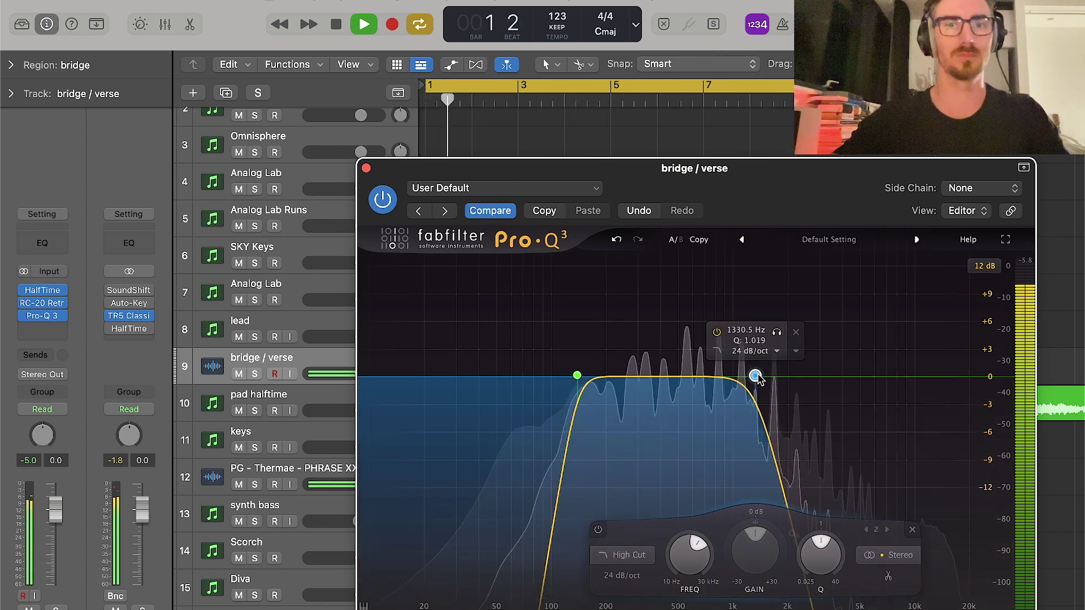
drag(705, 378, 707, 404)
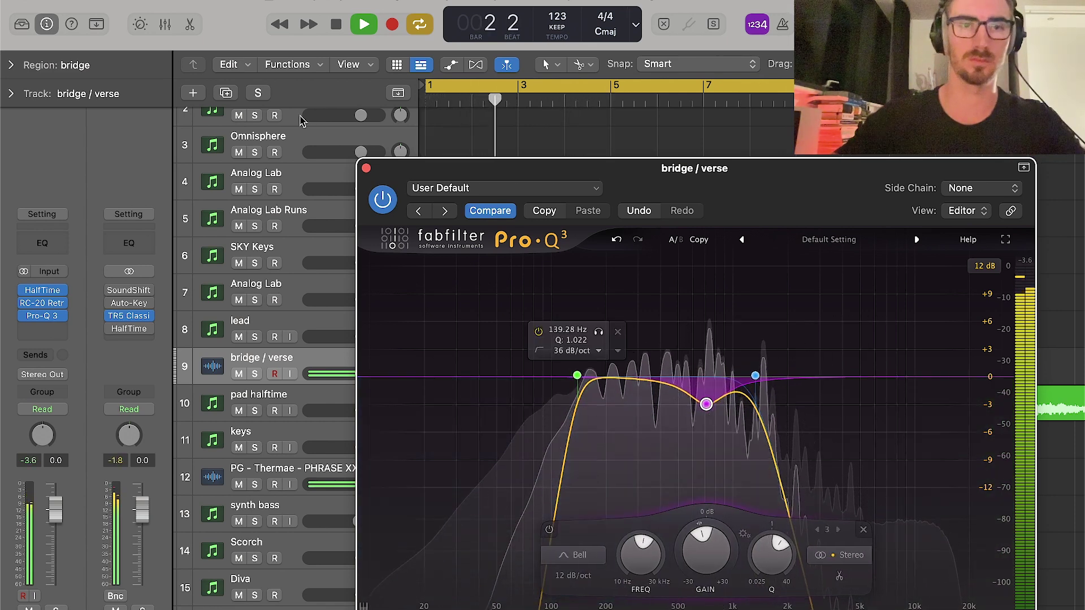
click(366, 168)
key(space)
Copy the PHRASE XXL II region to bar 3 on a new audio track below it and split the copy at bar 4.
click(569, 511)
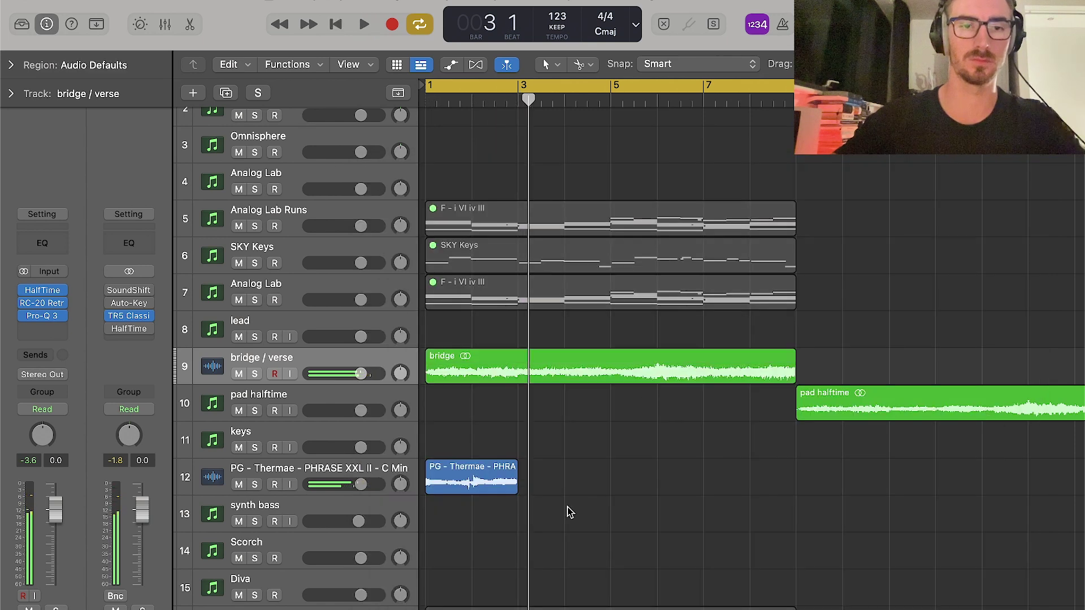
click(357, 470)
click(226, 92)
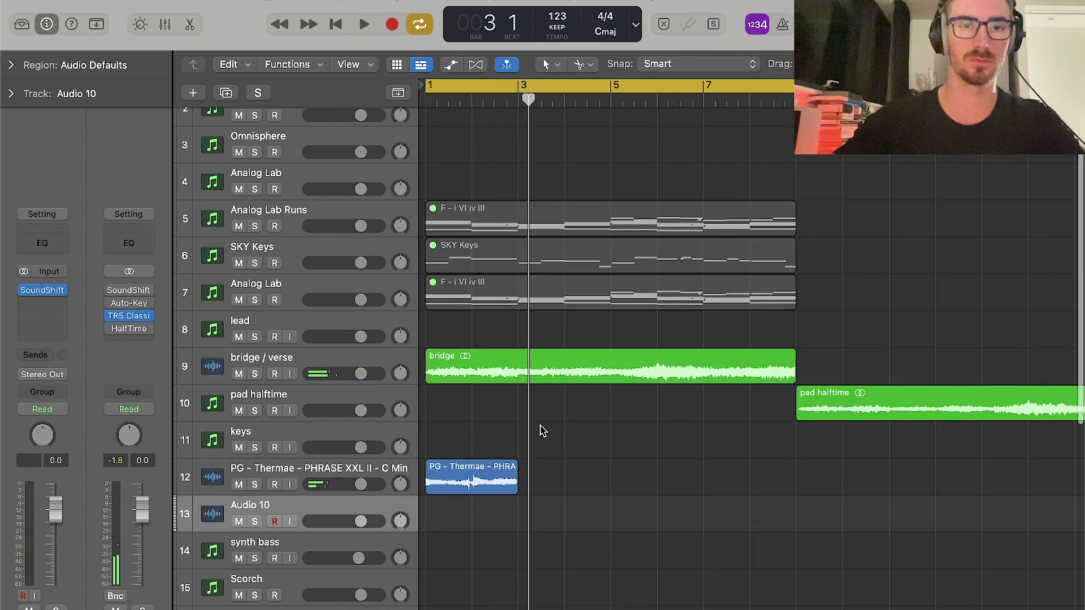
drag(493, 481, 587, 518)
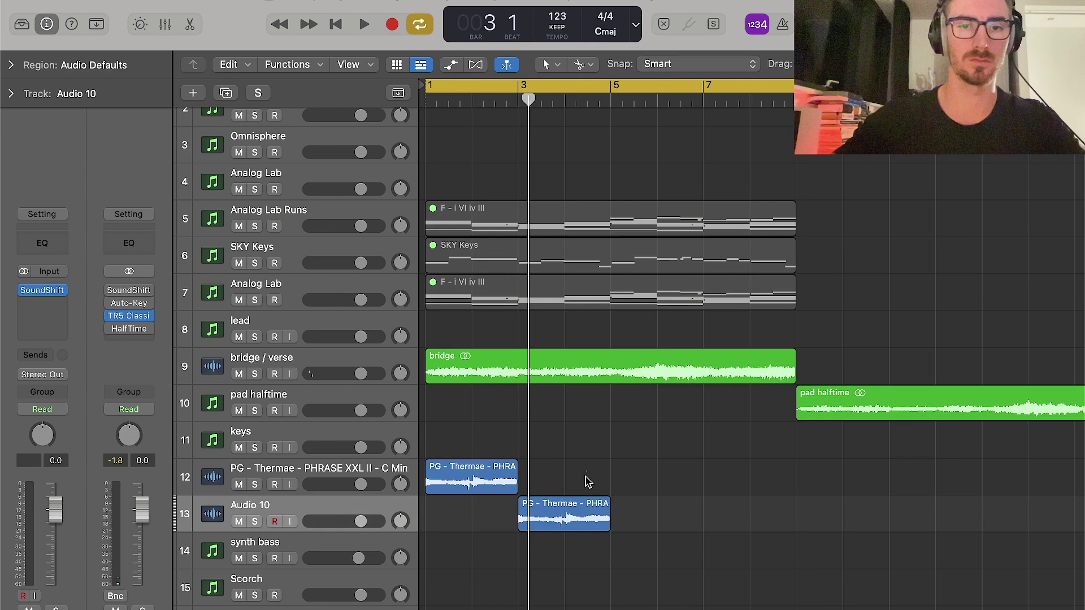
click(565, 515)
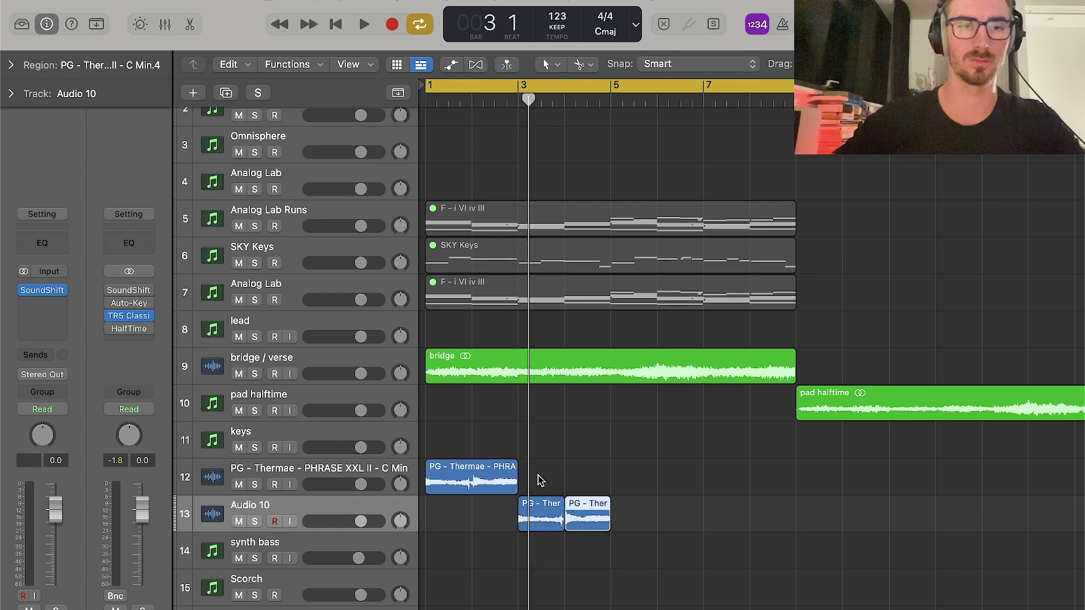
Reverse the phrase slice that starts at bar 3 on the Audio 10 track.
click(11, 65)
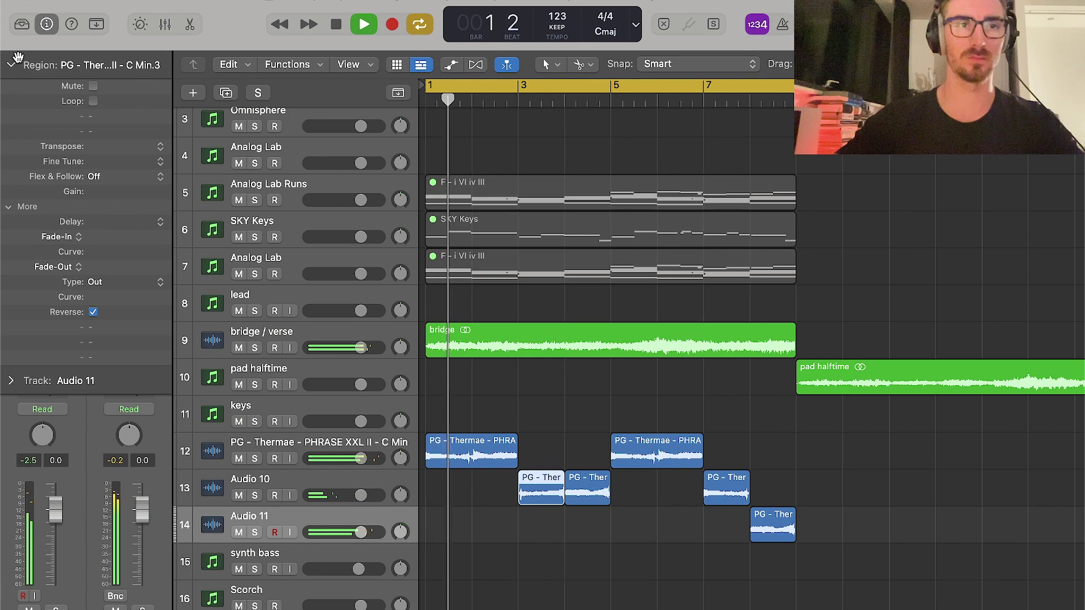
click(20, 58)
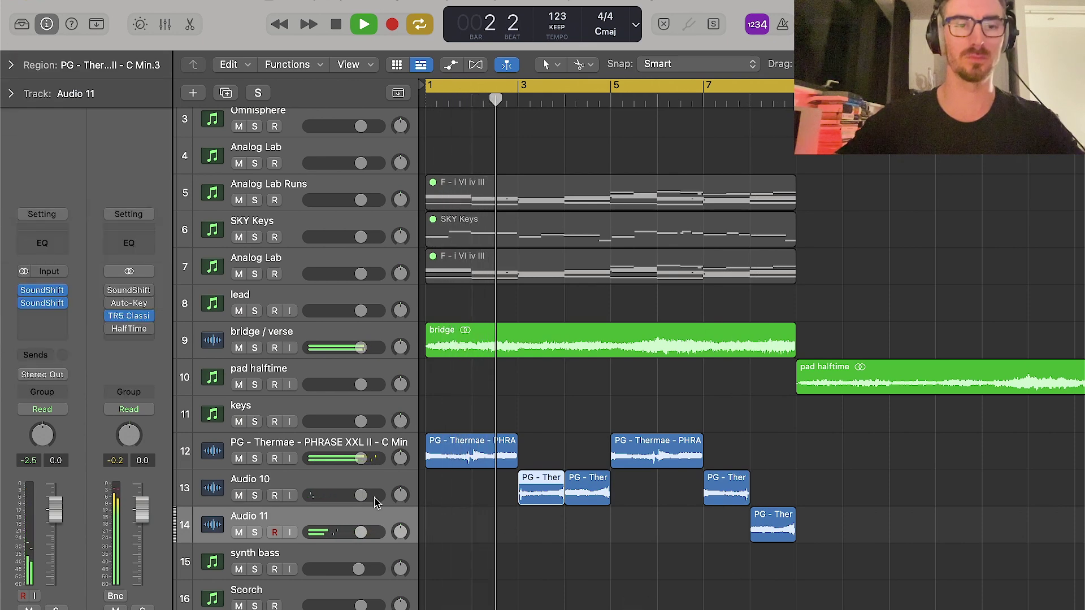
Insert another effect plug-in after the two SoundShift instances on the Audio 11 track.
click(61, 306)
click(46, 326)
click(46, 322)
mouse_move(85, 384)
click(161, 384)
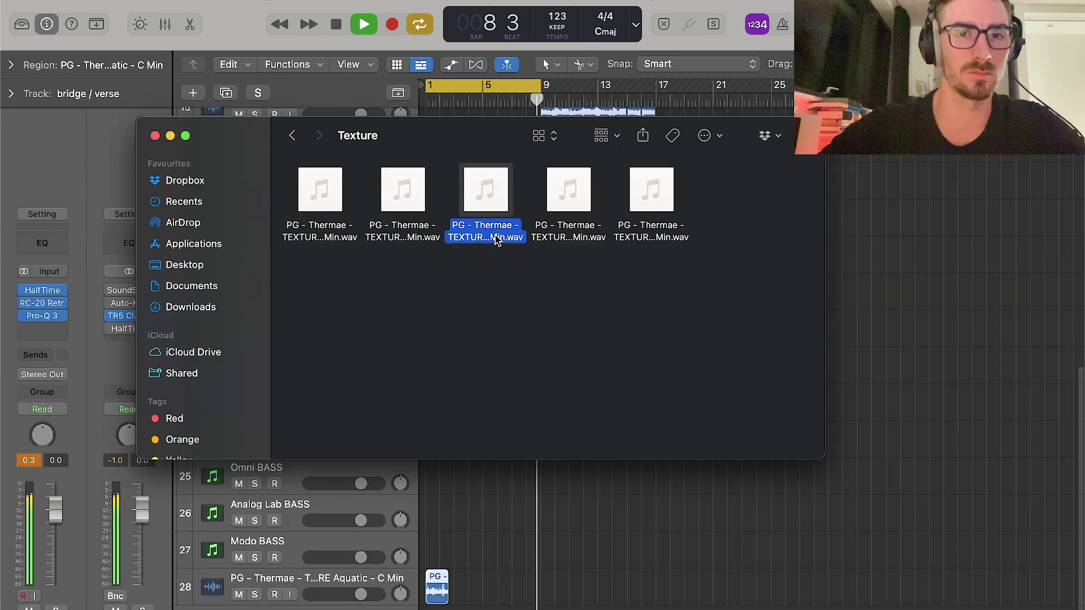
Place the PG - Thermae TEXTURE Go Far - C Min sample at bar 3 on a new track below the Aquatic texture.
drag(493, 236, 476, 591)
click(480, 567)
key(super+Right)
key(super+Right)
key(super+Right)
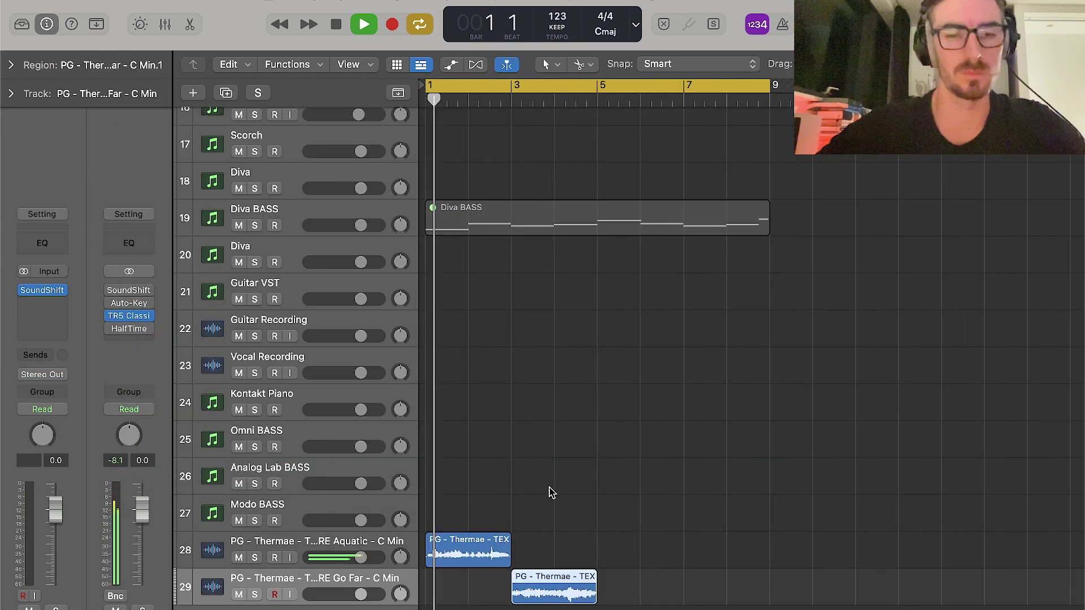
Move the Aquatic and Go Far texture tracks directly below the bridge / verse track.
click(389, 544)
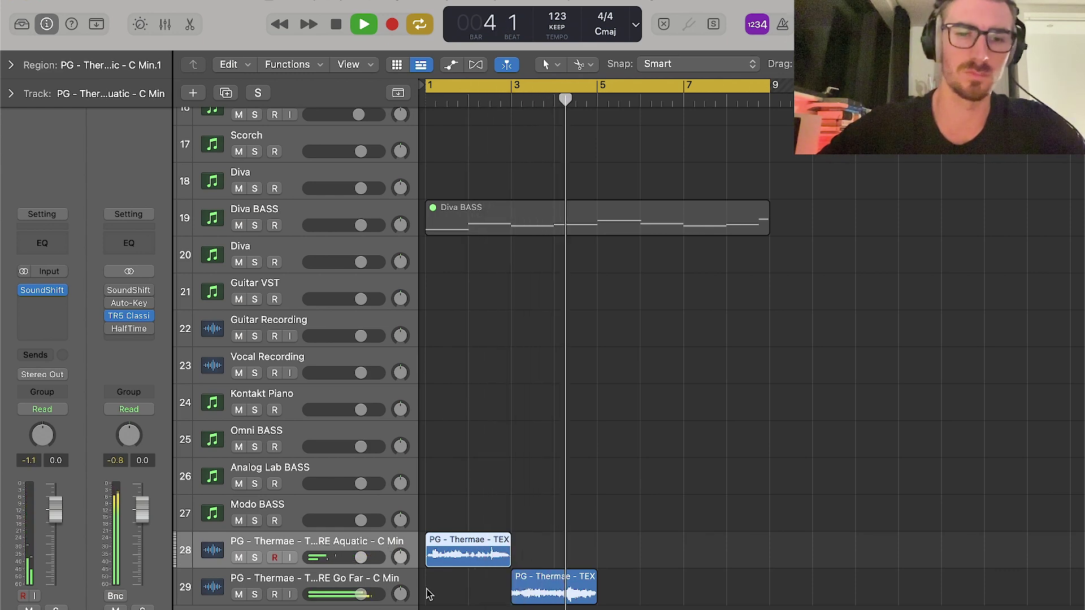
click(367, 592)
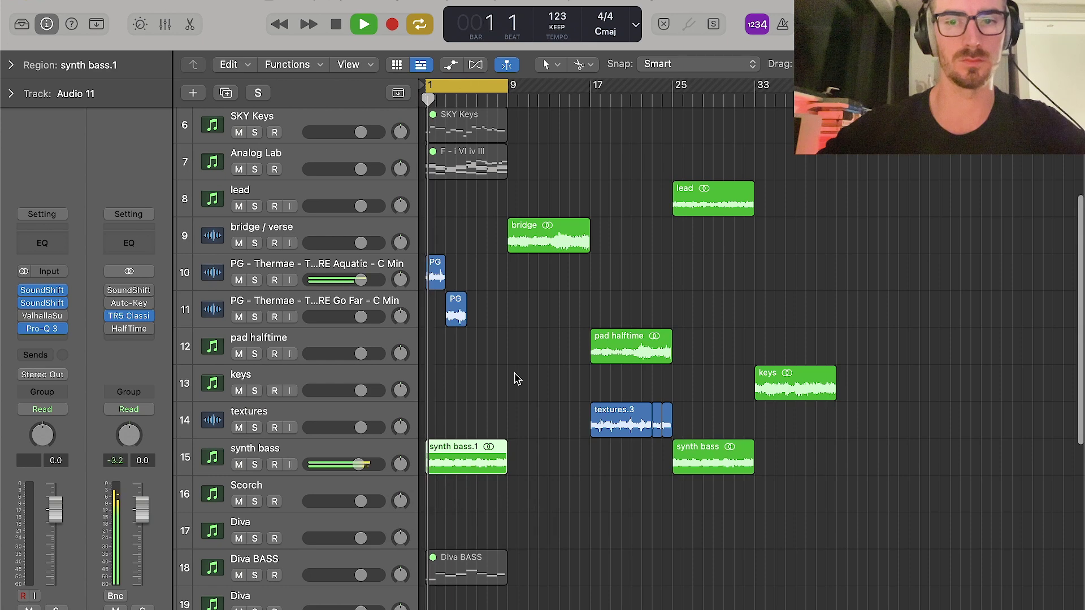
scroll(514, 373, up, 5)
scroll(514, 374, down, 2)
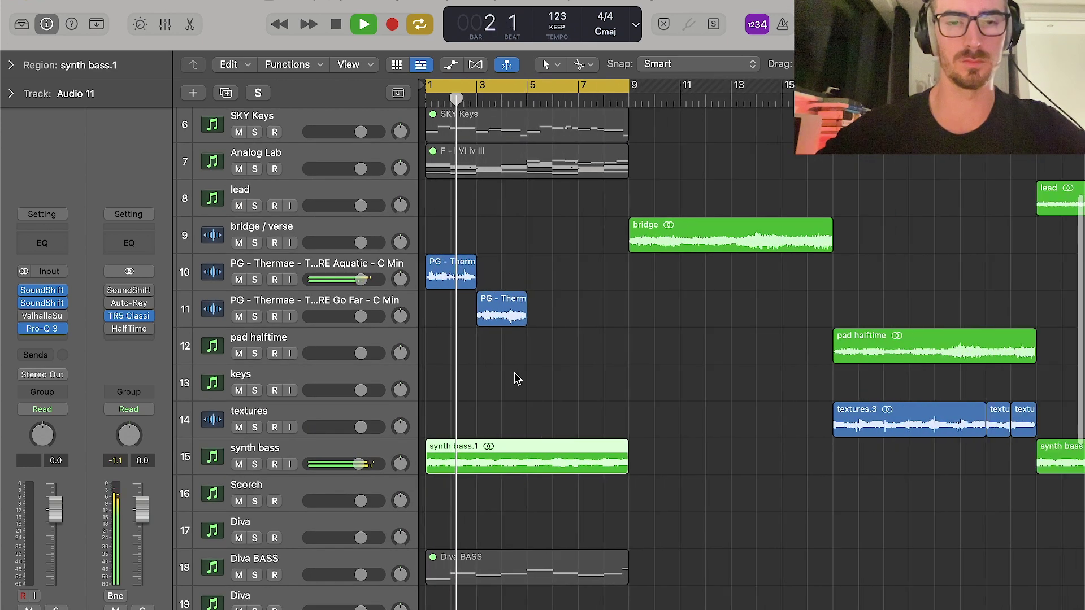
Lower the cutoff frequency of the high-cut band in the synth bass track's Pro-Q 3.
click(342, 446)
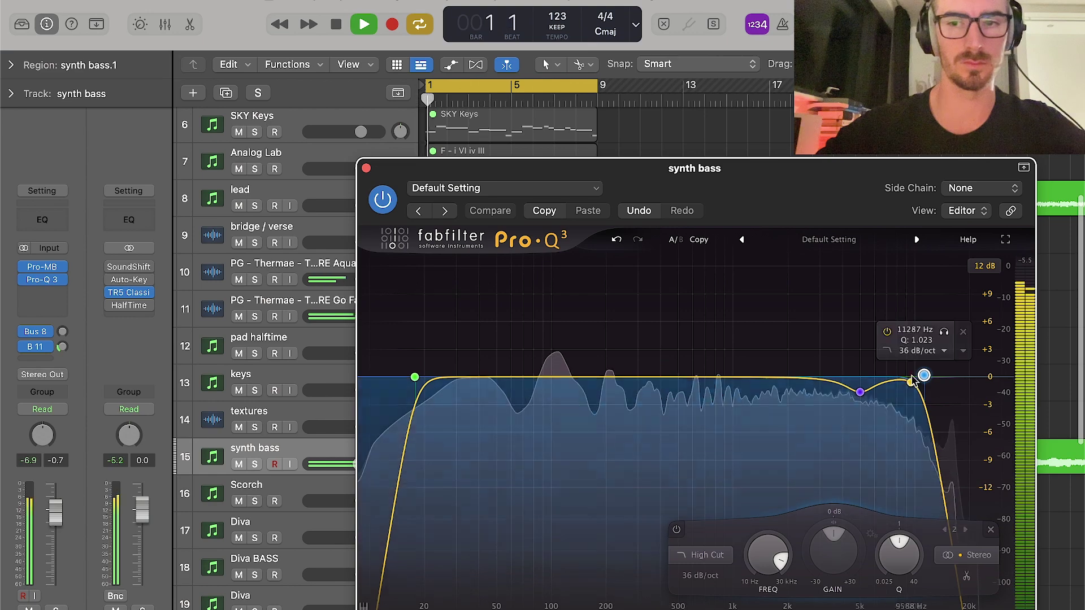
drag(923, 373, 726, 377)
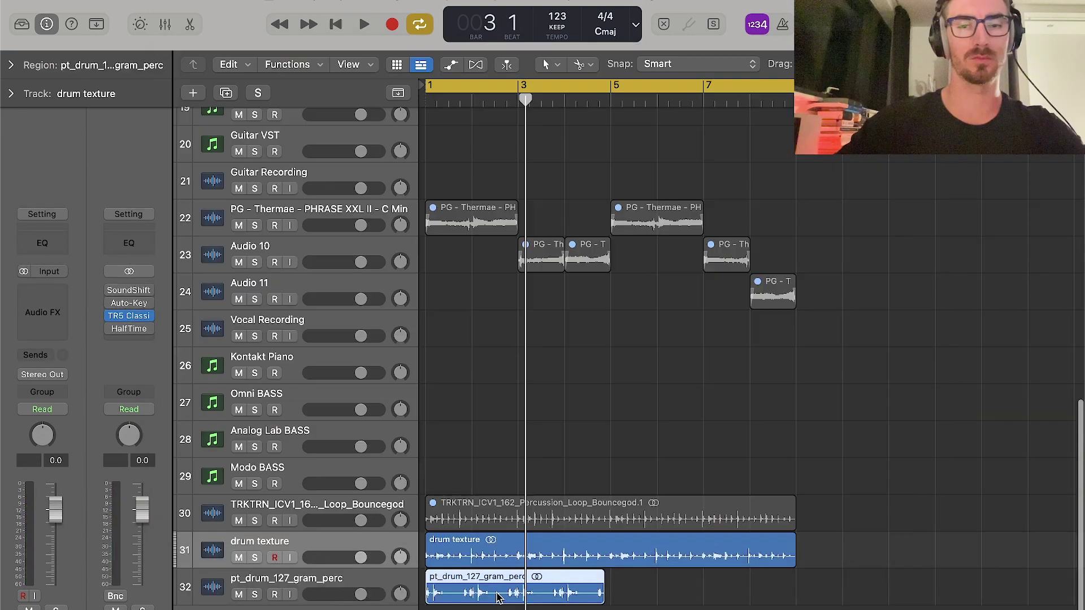
Extend the pt_drum_127_gram_perc region to the end of the eight-bar cycle and start playback.
click(652, 601)
drag(600, 598, 770, 578)
key(space)
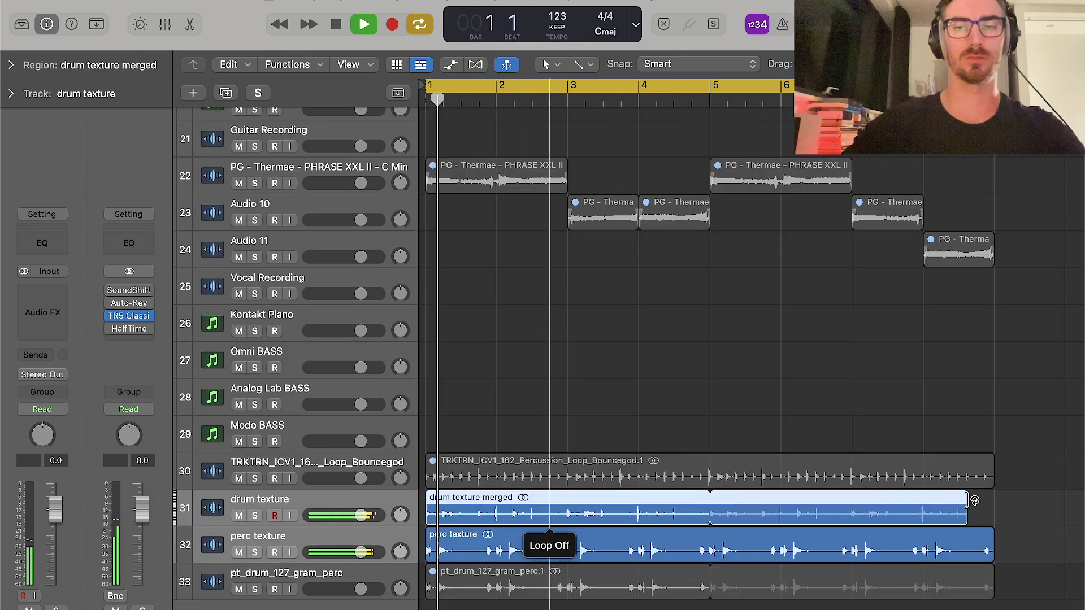
Add DH-Flanger and HalfTime to the perc texture track, with HalfTime on a 1/2 loop at 2x and the low band limit at 566 Hz.
click(312, 540)
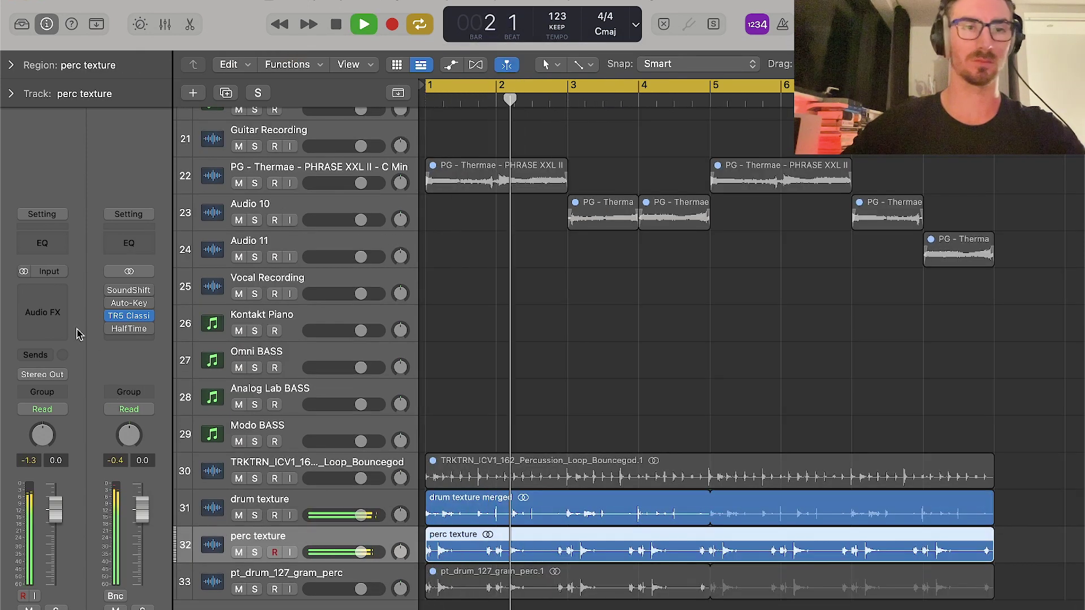
click(56, 323)
click(64, 358)
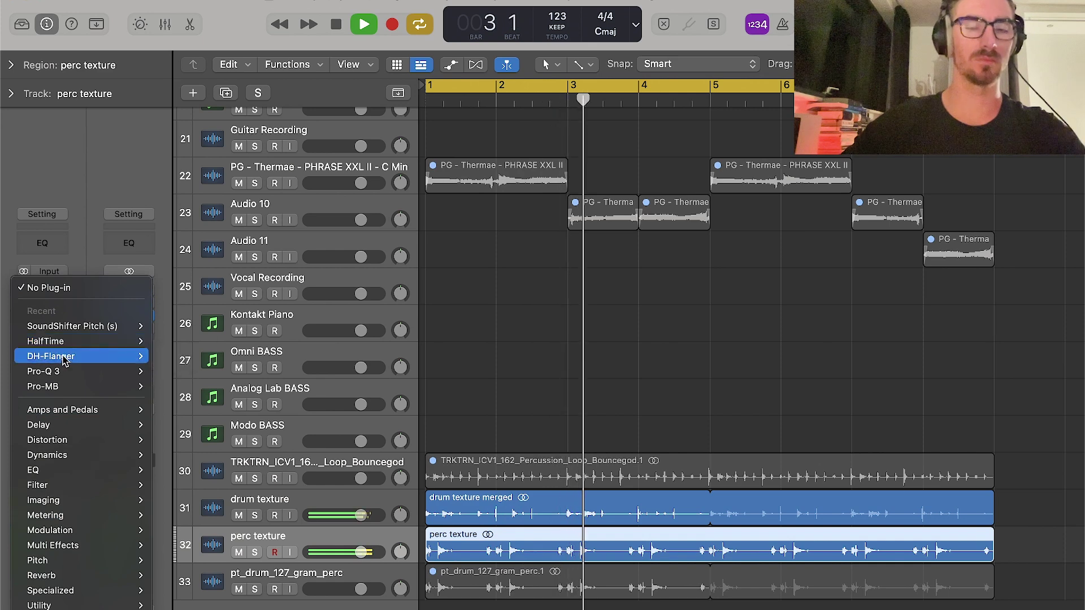
drag(778, 323, 770, 342)
click(364, 197)
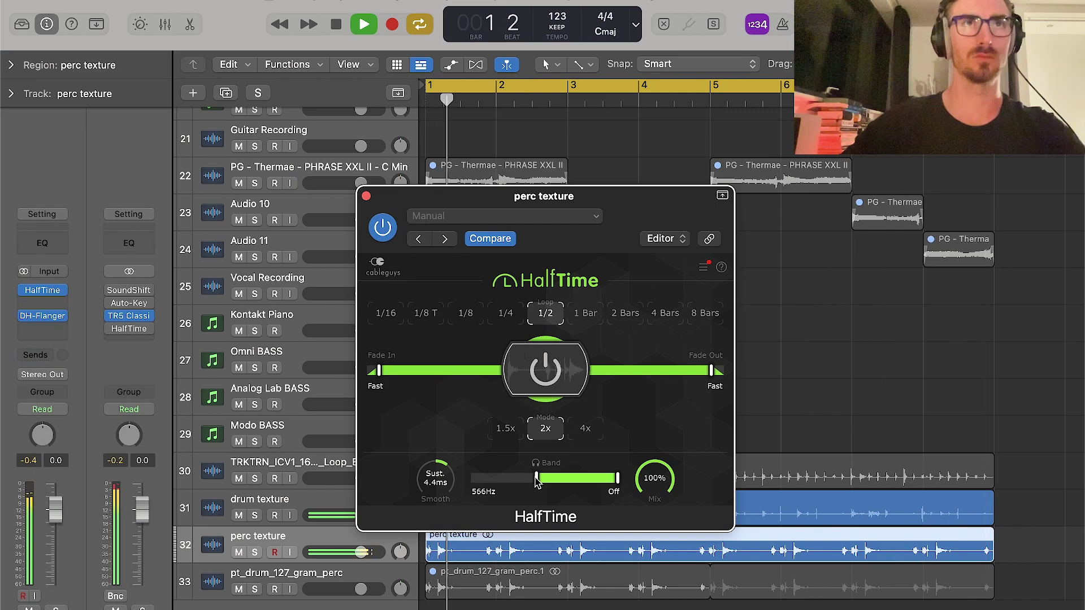
click(366, 196)
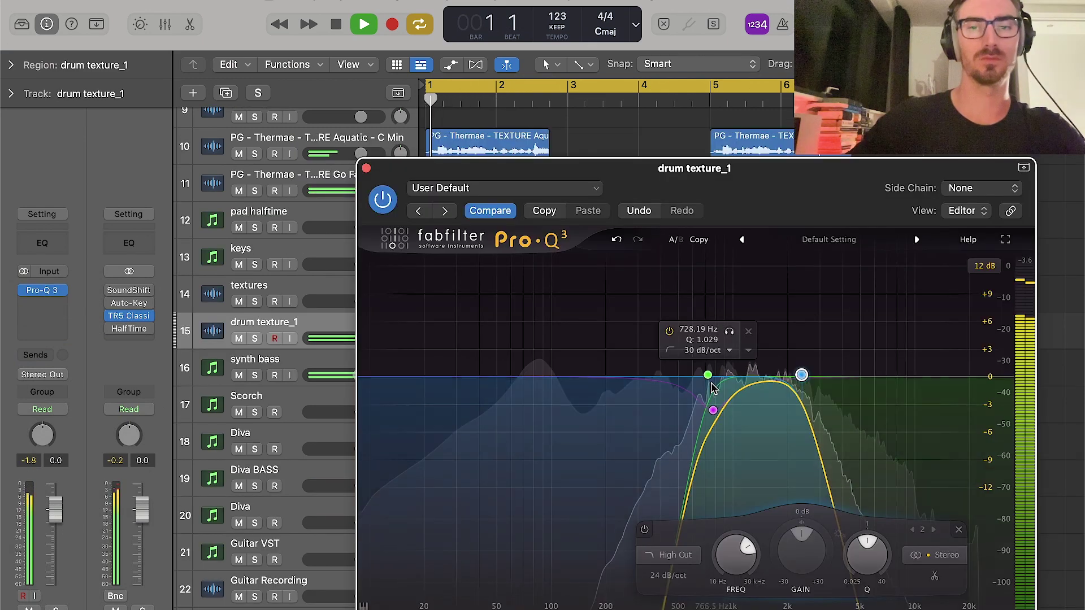
Pull down the drum texture_1 Pro-Q 3 curve between its low-cut and high-cut bands.
drag(745, 385, 746, 405)
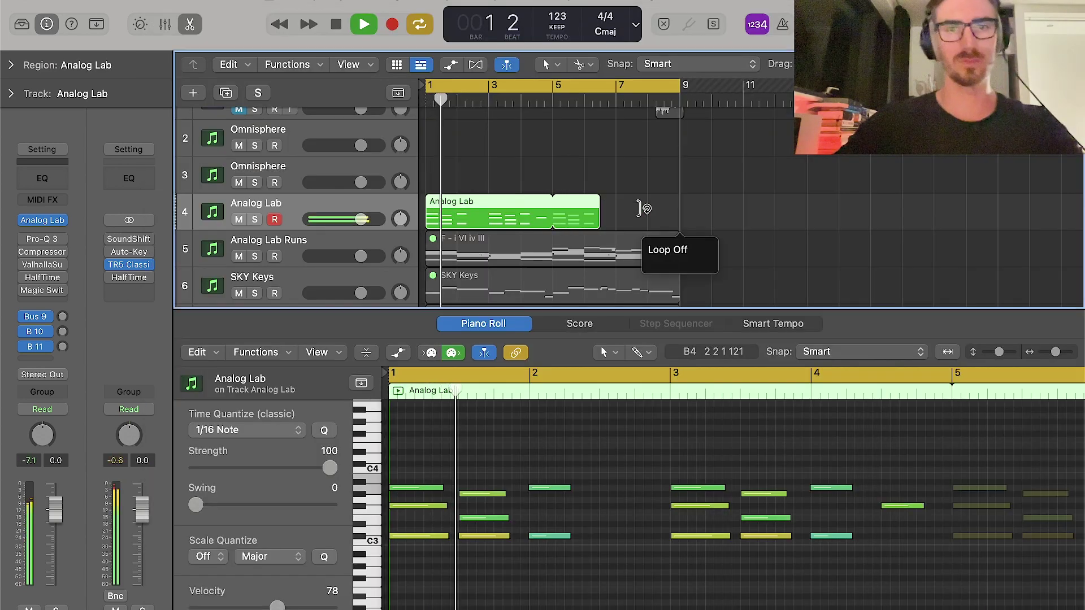
Enable the Compressor and HalfTime on the Analog Lab track, with HalfTime on a 1 Bar loop at 2x, and audition ValhallaSupermassive.
click(25, 252)
click(25, 265)
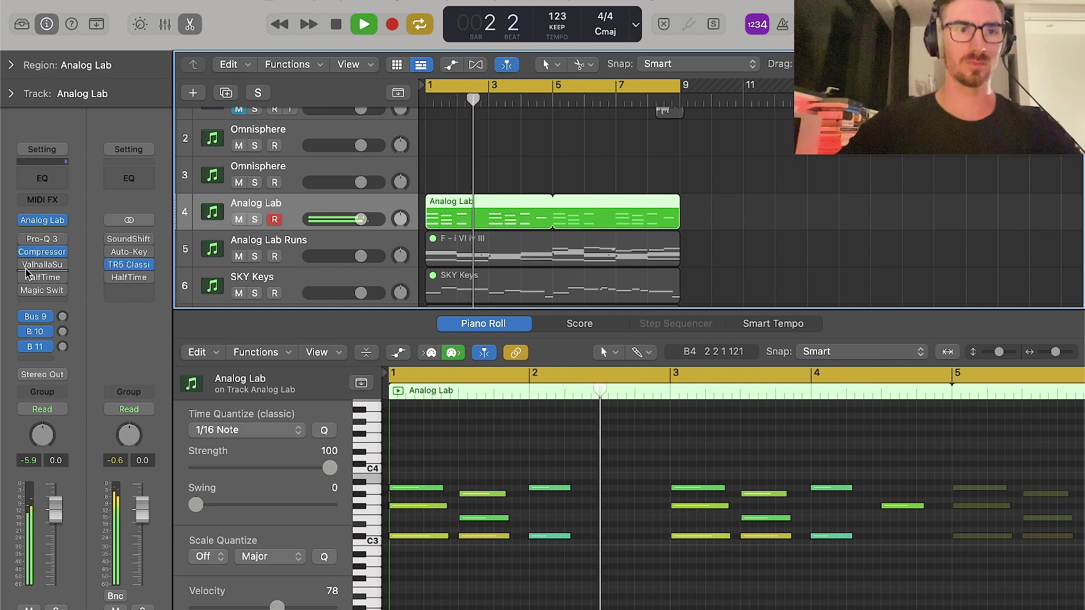
click(49, 265)
drag(676, 219, 402, 138)
drag(146, 286, 146, 281)
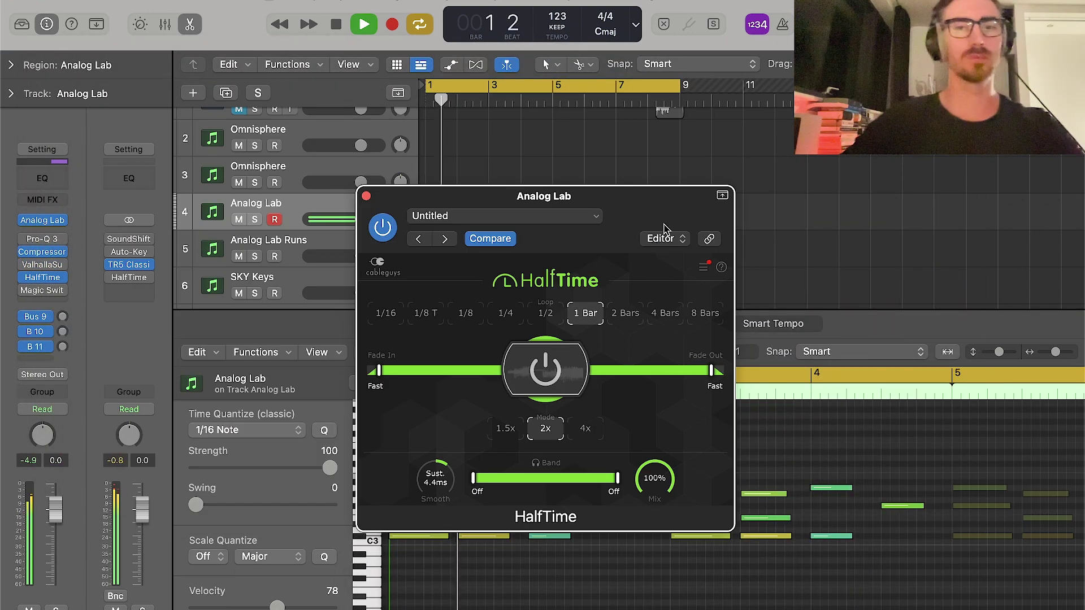
drag(529, 162, 526, 139)
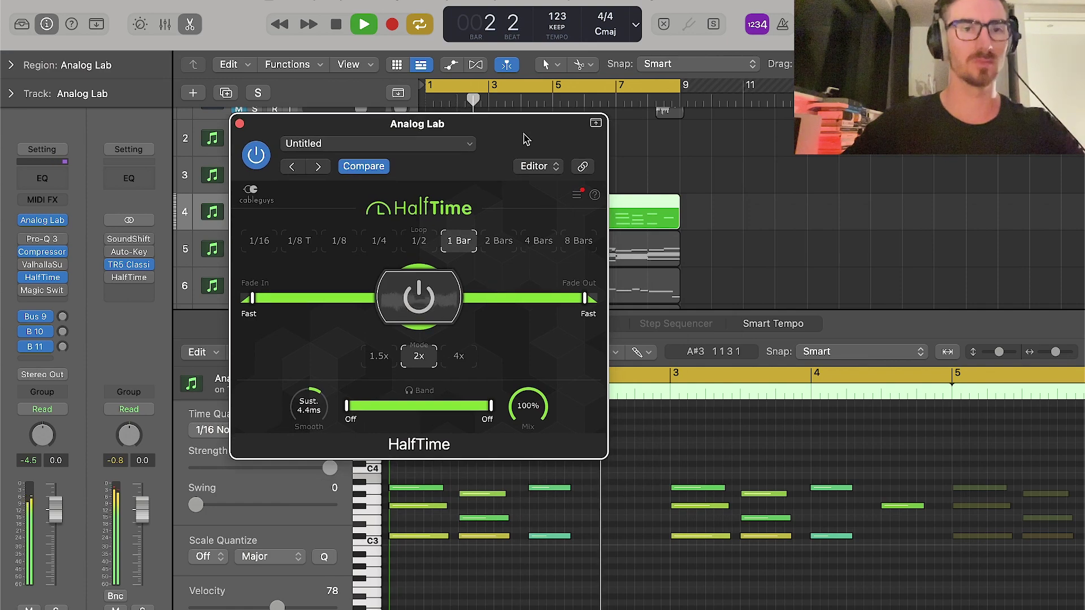
click(240, 124)
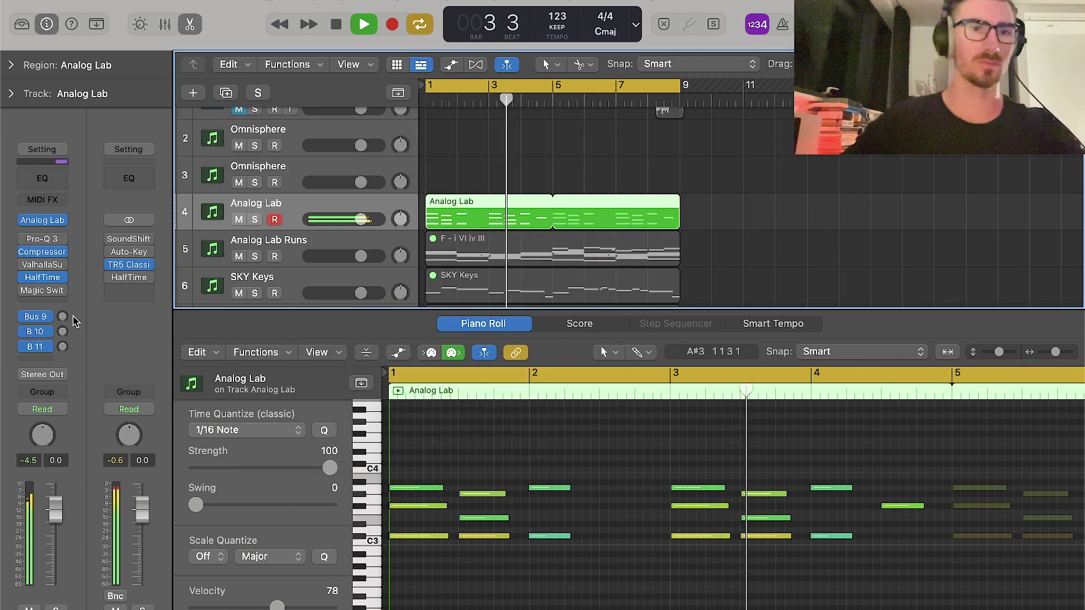
Open the plug-in choices for the free effect slot at the end of the Analog Lab track's chain.
click(42, 300)
mouse_move(62, 396)
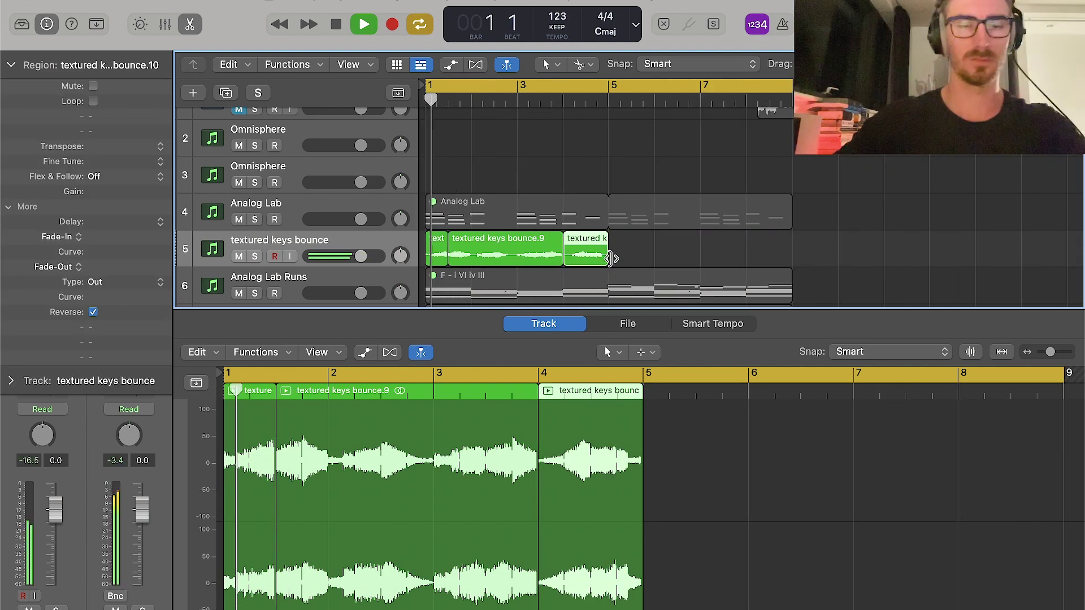
Select all three slices of the textured keys bounce together.
shift+click(446, 251)
shift+click(439, 255)
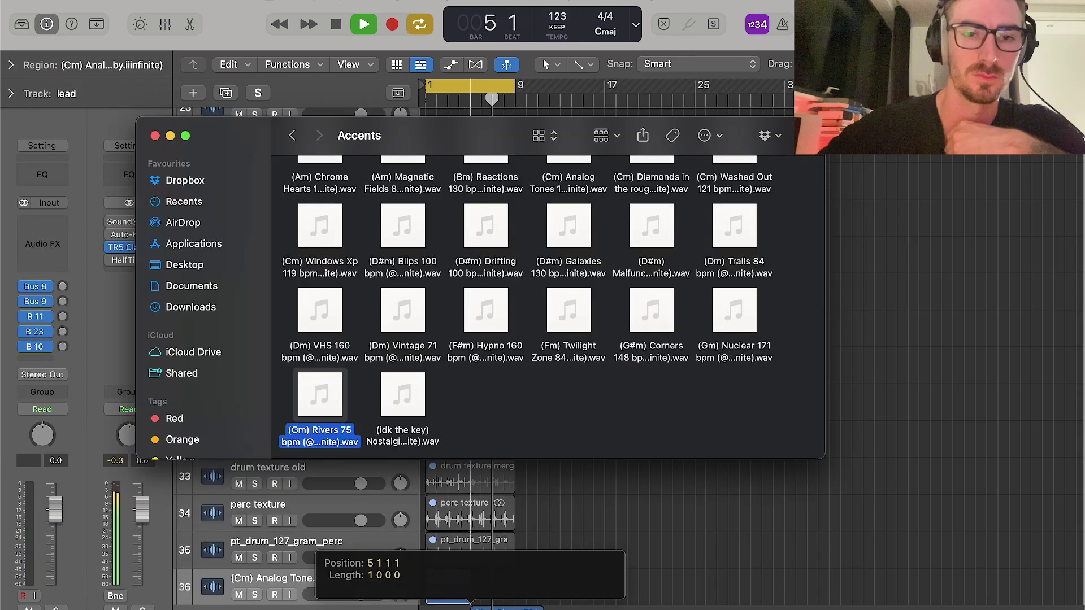
Bring the (Gm) Rivers 75 bpm accent sample from the Accents folder onto a new audio track.
drag(317, 576, 266, 576)
key(super+Right)
key(super+Right)
key(super+Right)
key(super+Right)
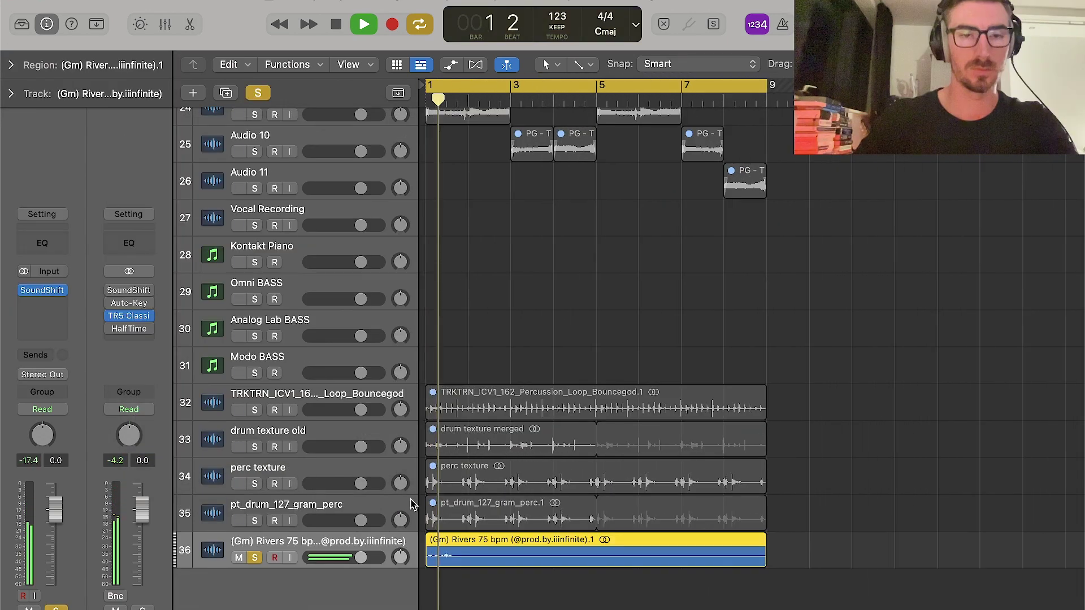
Unsolo the (Gm) Rivers 75 bpm track and move it directly below the synth bass track.
key(s)
drag(367, 546, 355, 117)
scroll(354, 118, up, 3)
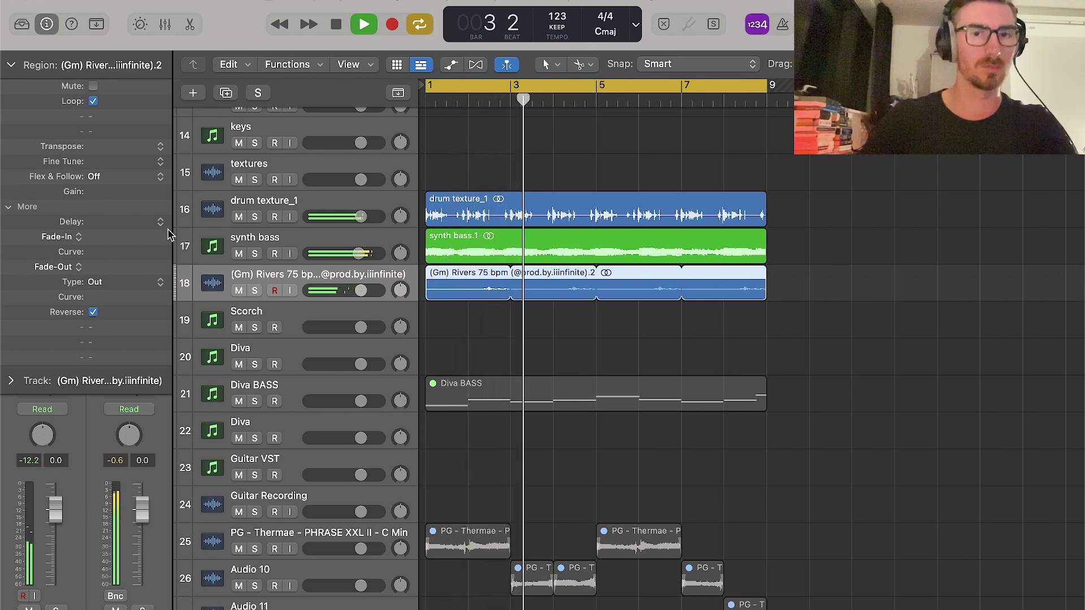
click(588, 341)
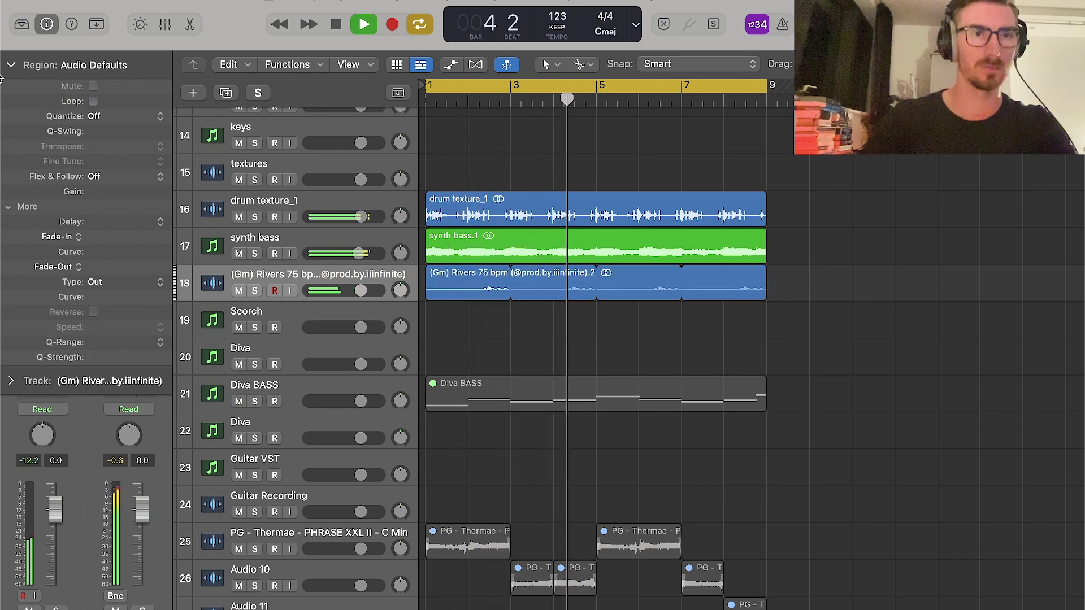
click(14, 64)
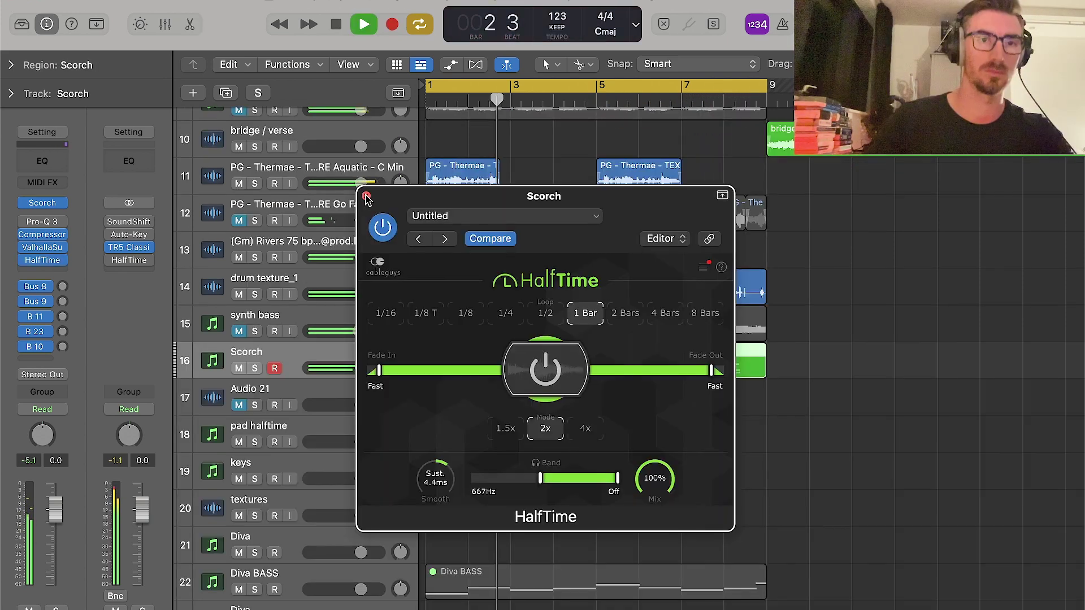
Move Pro-Q 3 after the Compressor in the Scorch track's effect chain and adjust ValhallaSupermassive.
click(366, 198)
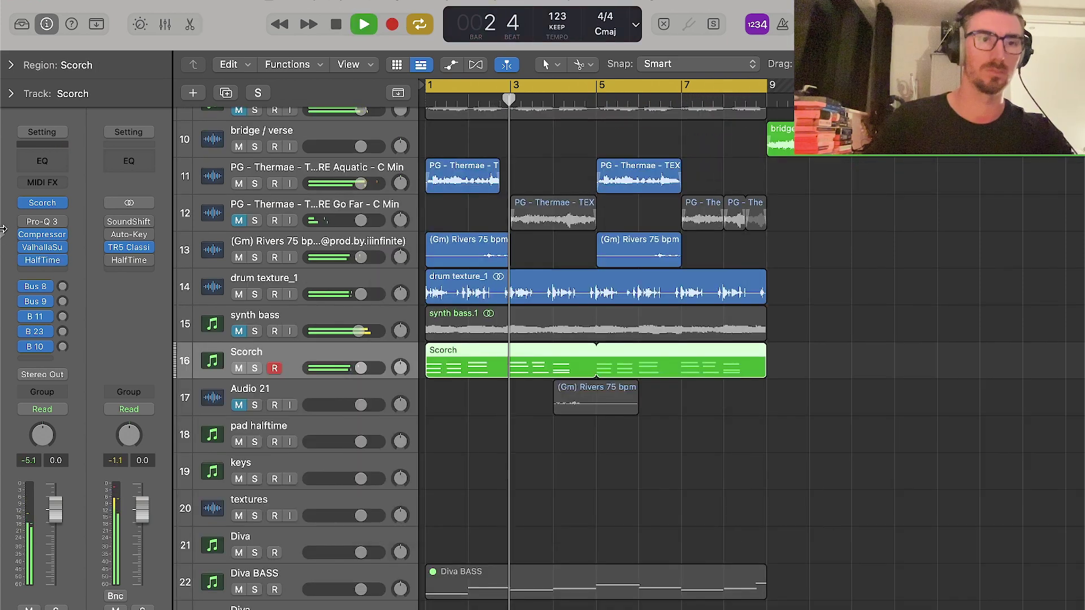
drag(42, 222, 44, 237)
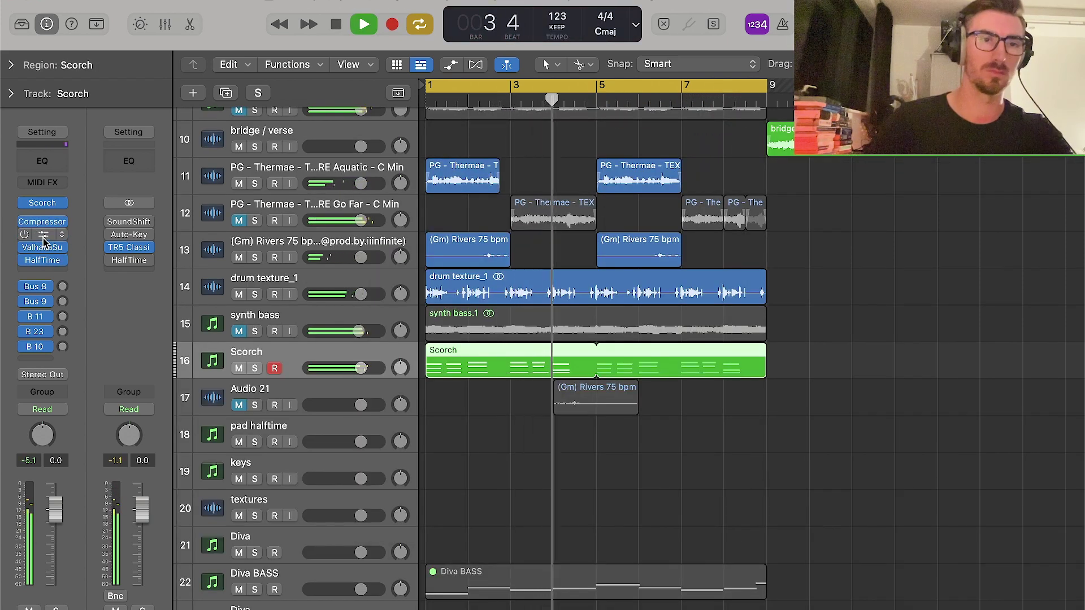
click(43, 247)
drag(410, 362, 420, 324)
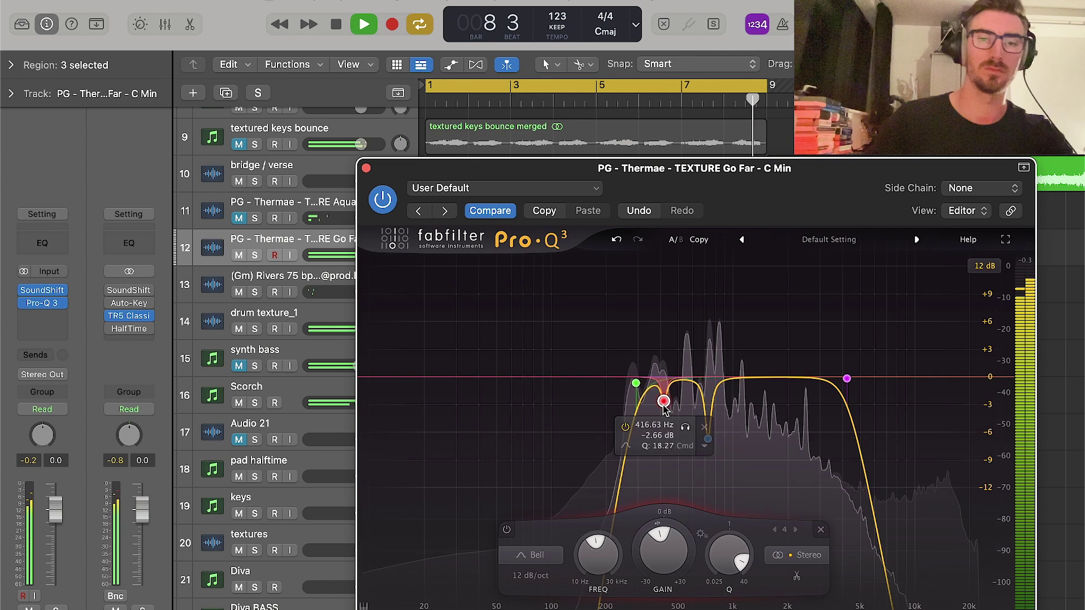
Close the Pro-Q 3 of the Go Far texture track and deselect its regions.
click(366, 168)
click(913, 363)
key(super+Left)
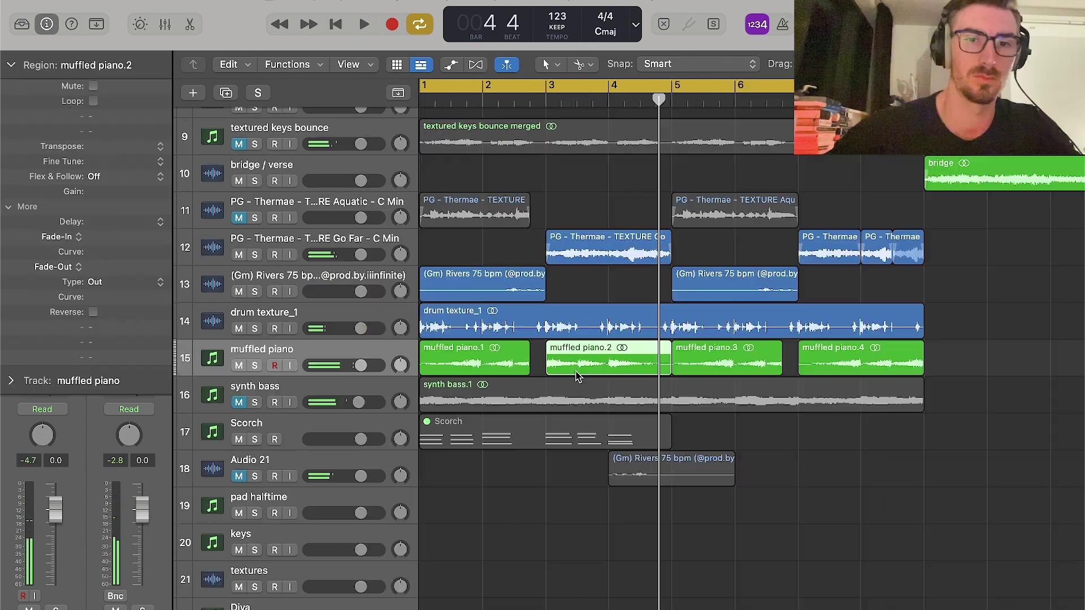
Split the muffled piano region starting at bar 3 at bar 4, reverse both slices, and start playback.
drag(620, 359, 609, 362)
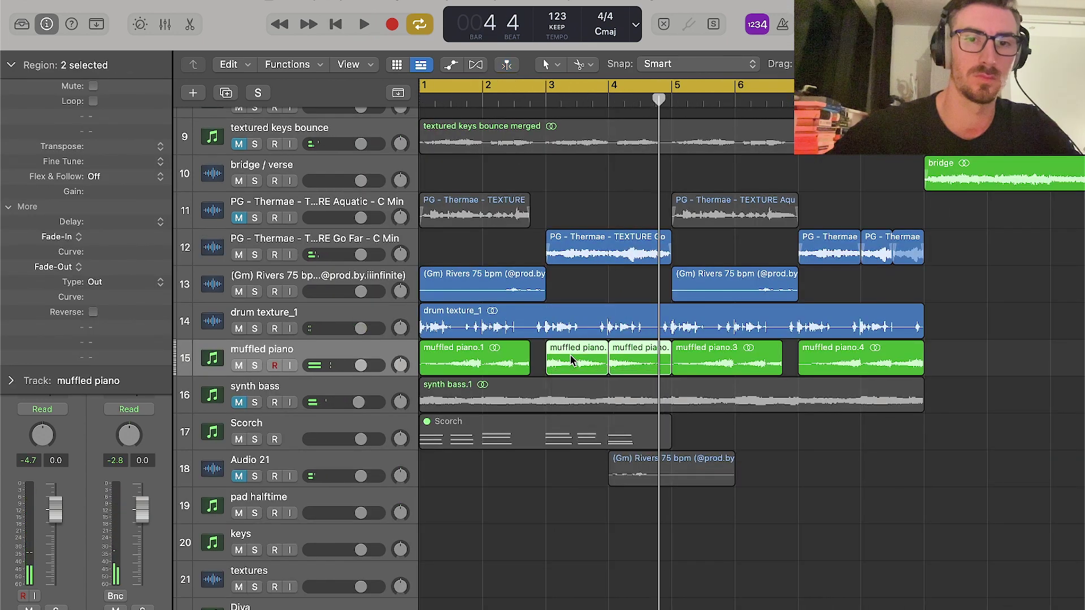
click(92, 312)
key(space)
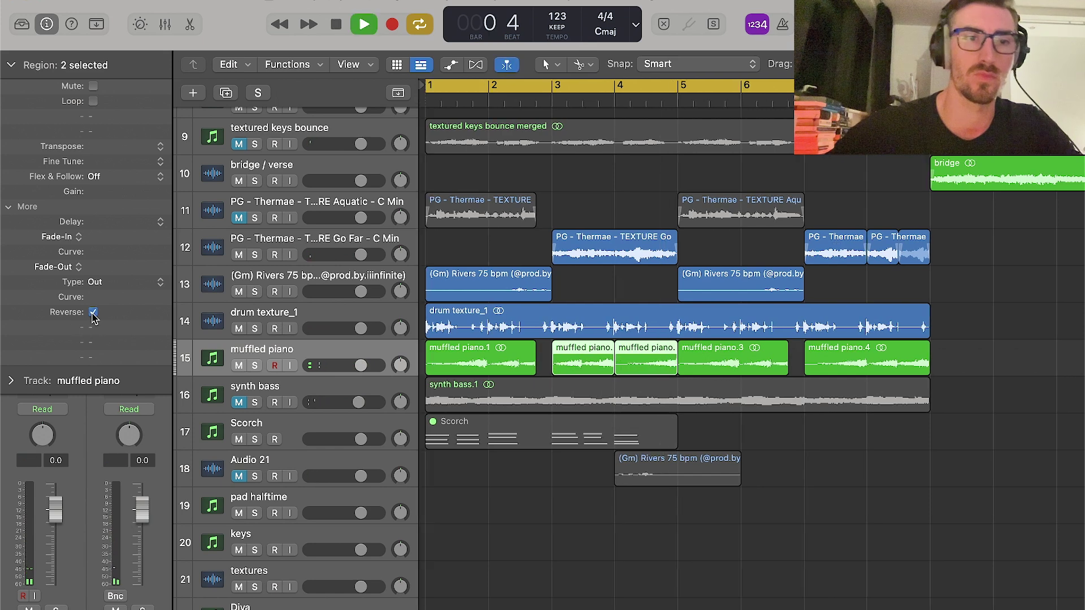
Replace the muffled piano region at bar 7 with a copy of the two reversed slices from bar 3.
click(854, 362)
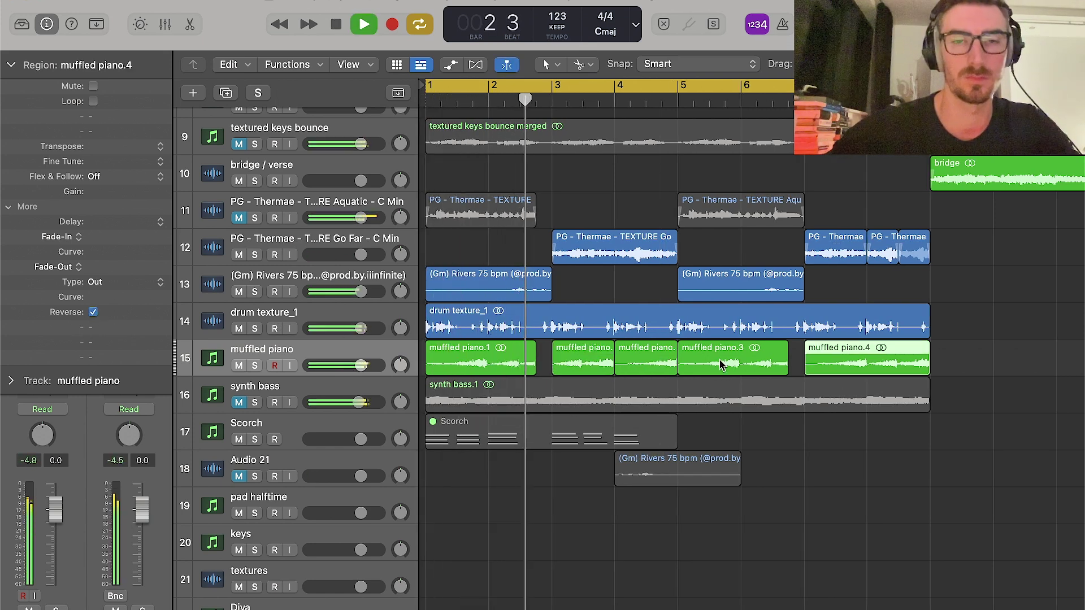
key(BackSpace)
click(608, 361)
shift+click(643, 360)
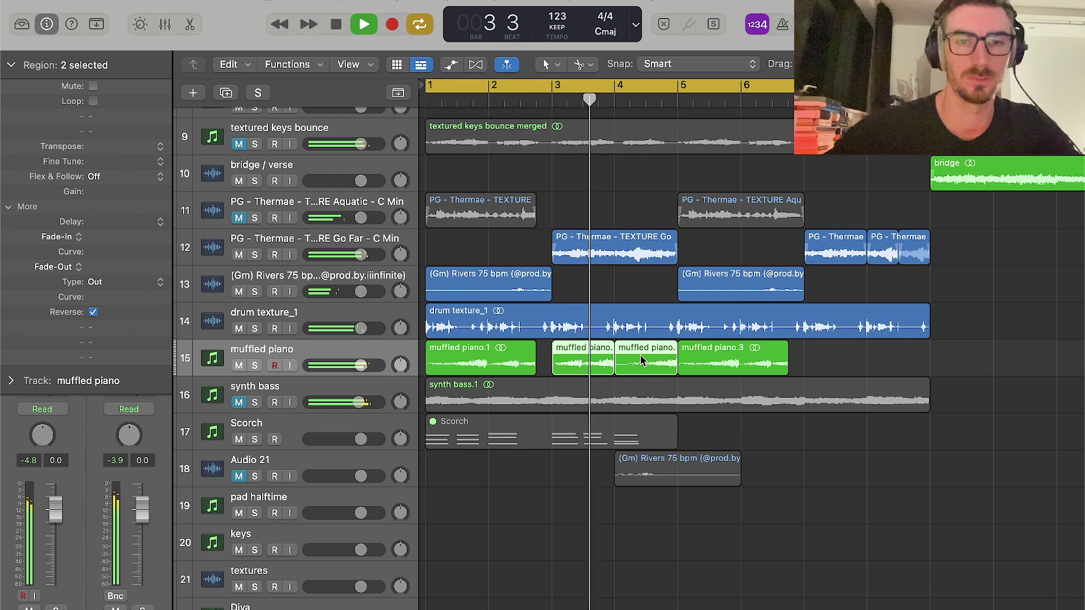
drag(643, 360, 862, 361)
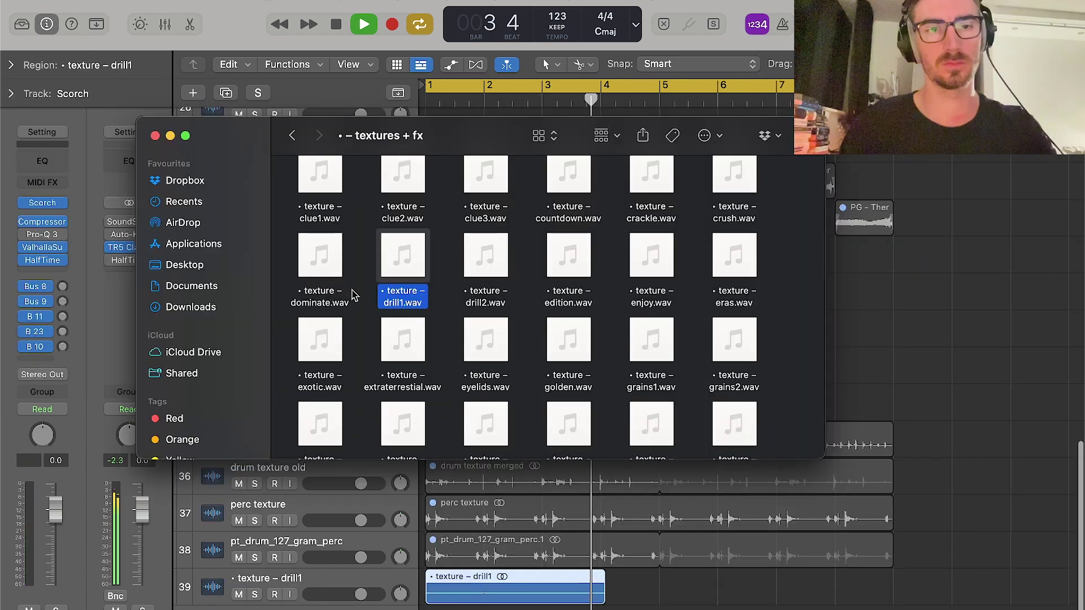
Try the texture – dominate sample on a new track and delete that track.
drag(320, 257, 447, 606)
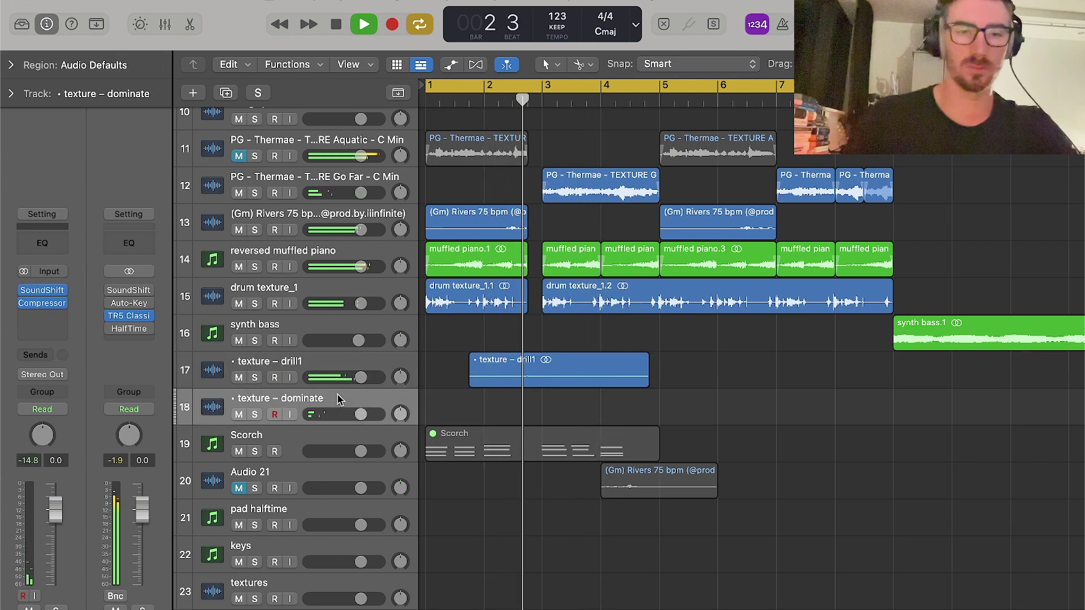
key(super+BackSpace)
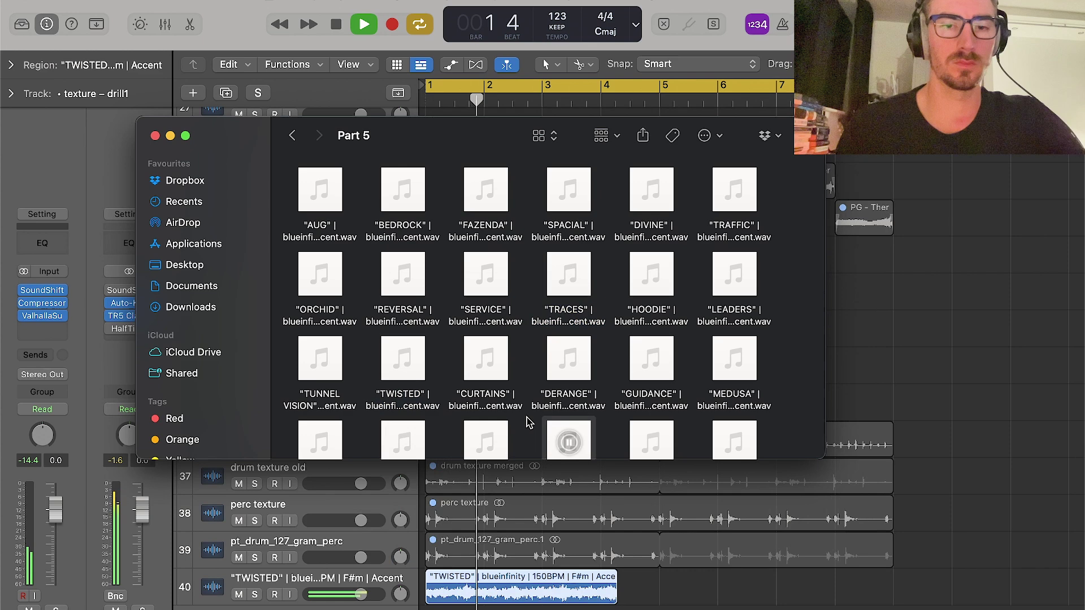
Preview the CHARM accent sample and browse the other accents in the Part 5 folder.
click(565, 443)
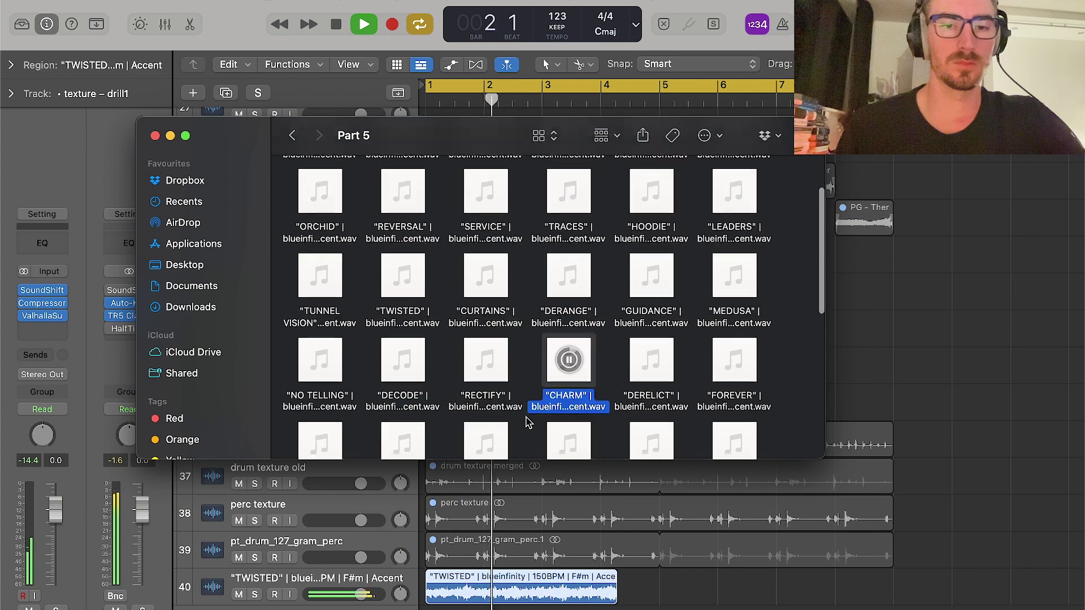
scroll(526, 418, down, 1)
click(486, 354)
click(527, 360)
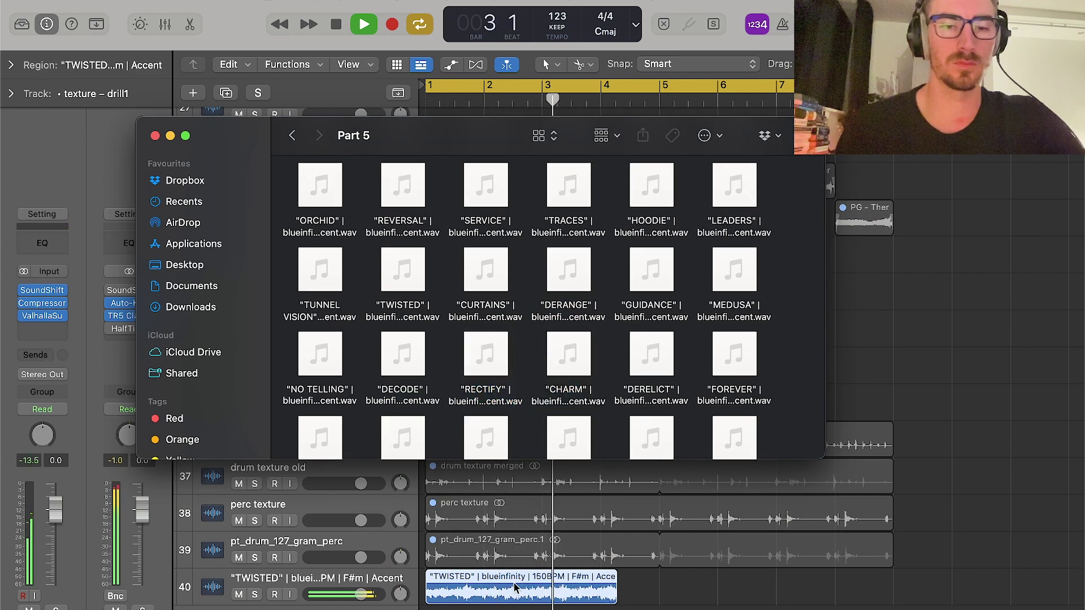
Extend the TWISTED accent region to bar 5 and transpose its track by -5 semitones with SoundShifter Pitch.
click(515, 587)
click(641, 605)
key(space)
text(-5)
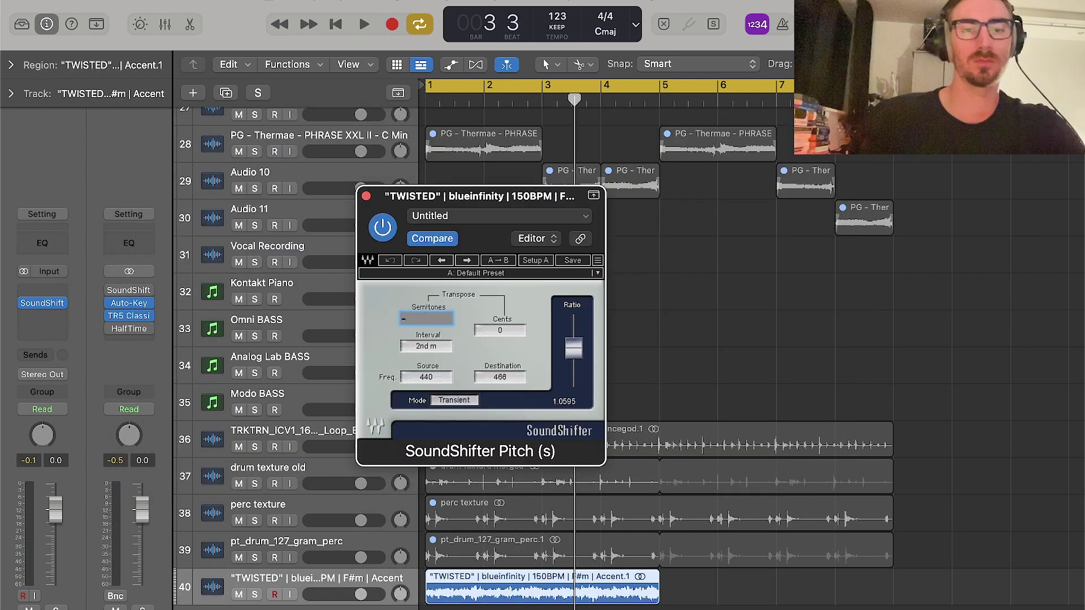
key(Return)
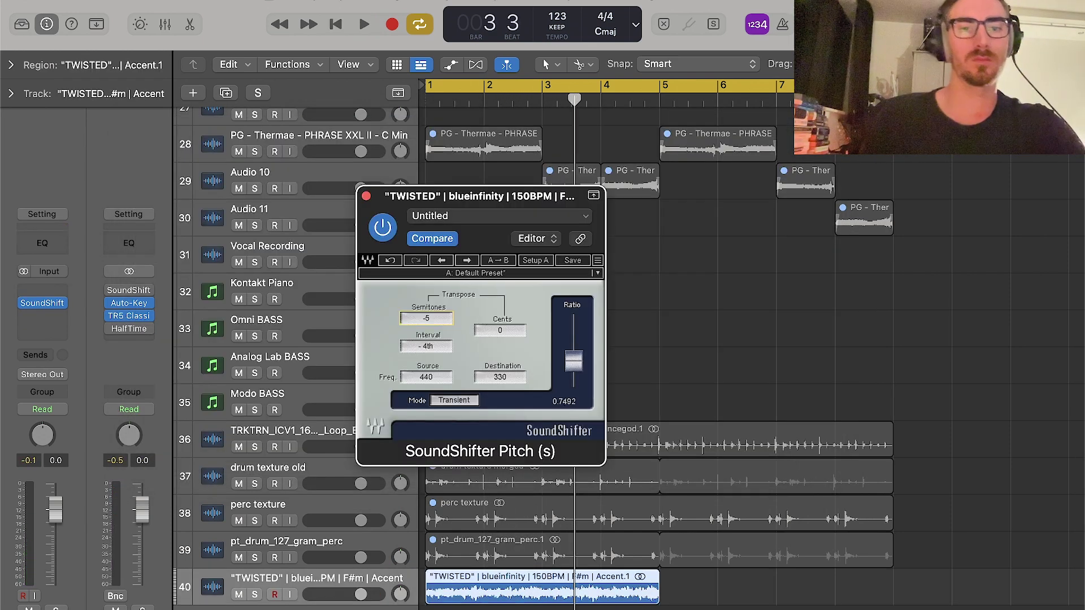
key(space)
click(366, 196)
Insert Pro-Q 3 after SoundShifter on the TWISTED accent track.
click(50, 319)
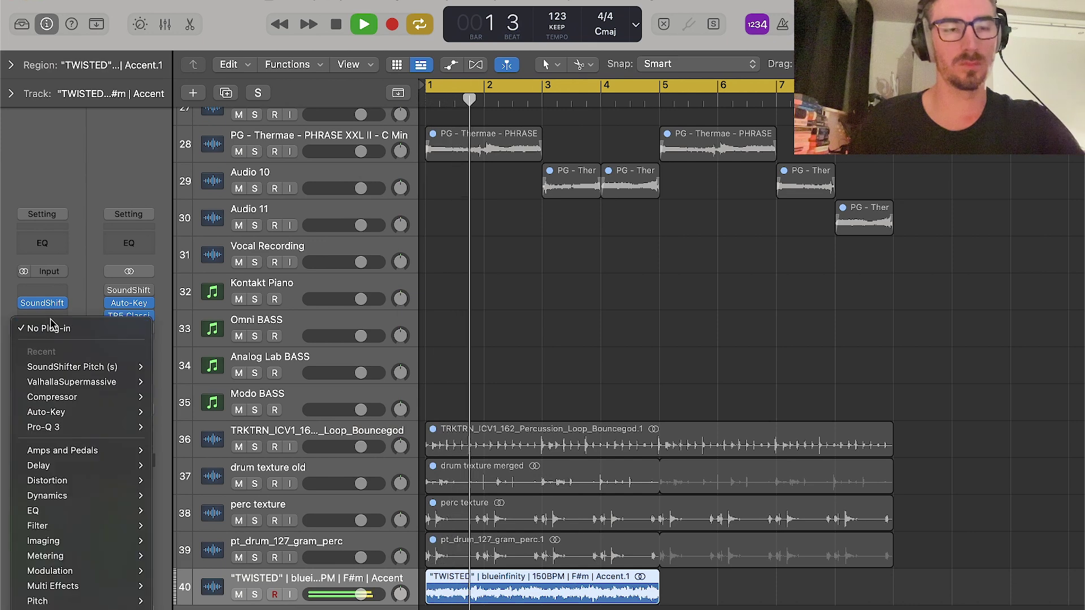
mouse_move(63, 428)
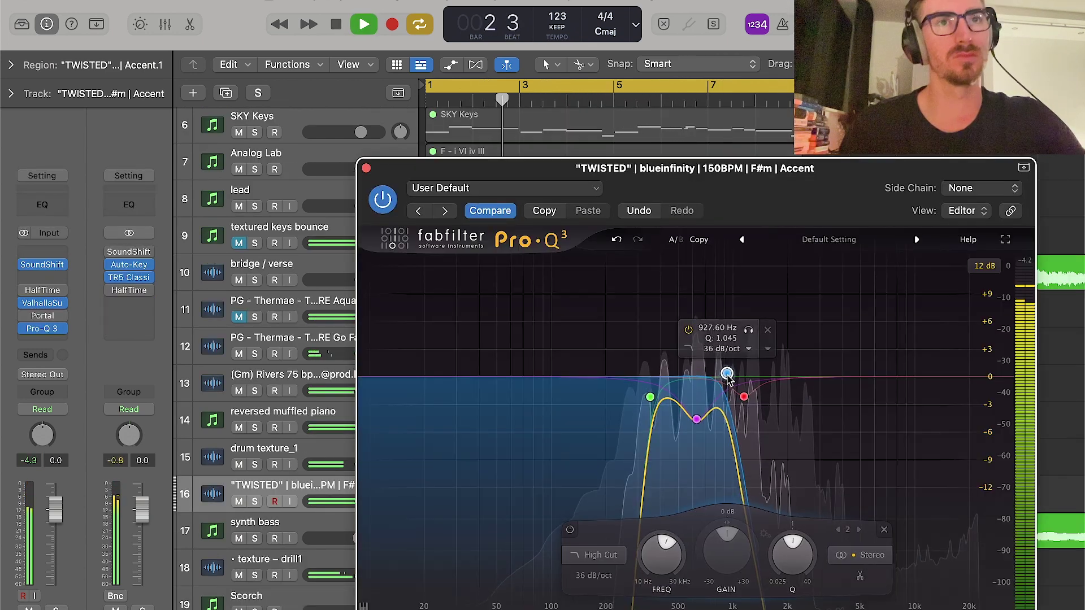
Reshape the TWISTED accent's Pro-Q 3 curve by moving its 36 dB/oct high cut to a higher frequency and lowering a midrange band.
drag(726, 374, 747, 439)
drag(782, 374, 816, 376)
drag(722, 403, 721, 447)
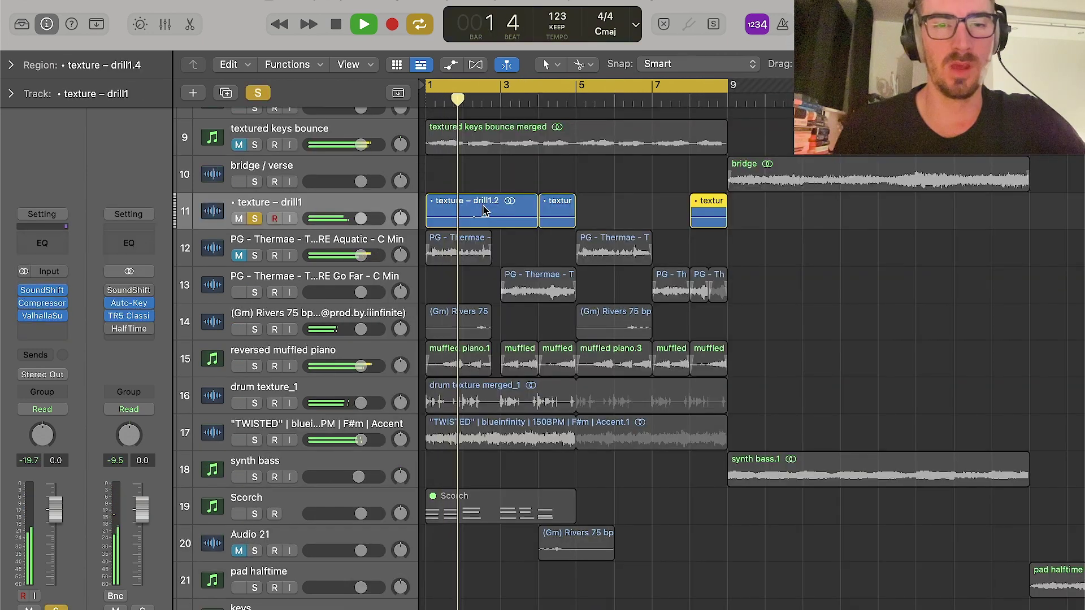
Unsolo the texture – drill1 track and turn off cycle playback in the arrangement.
key(s)
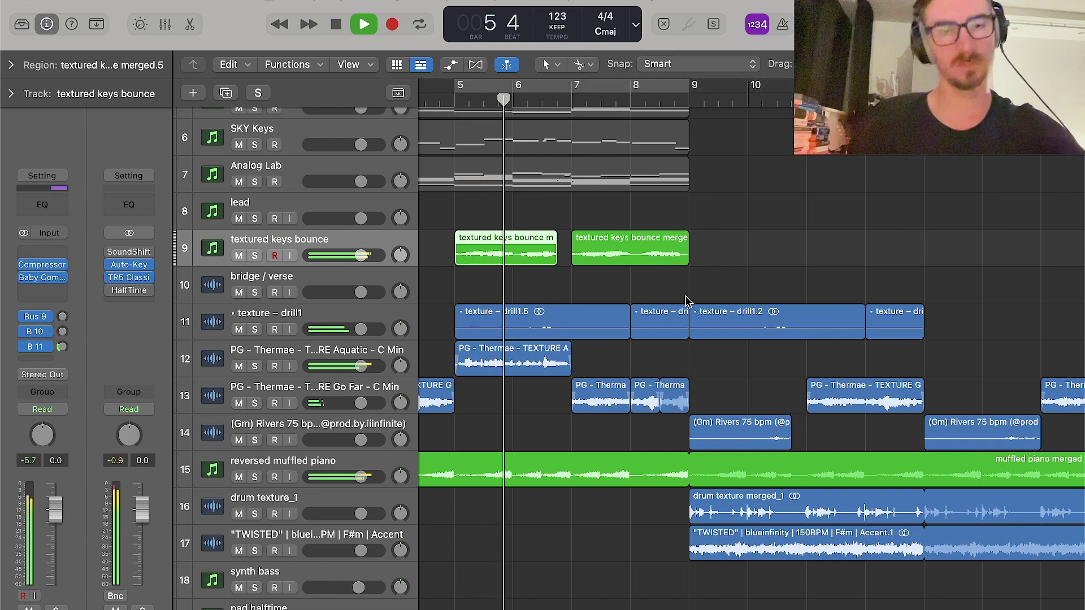
key(super+Left)
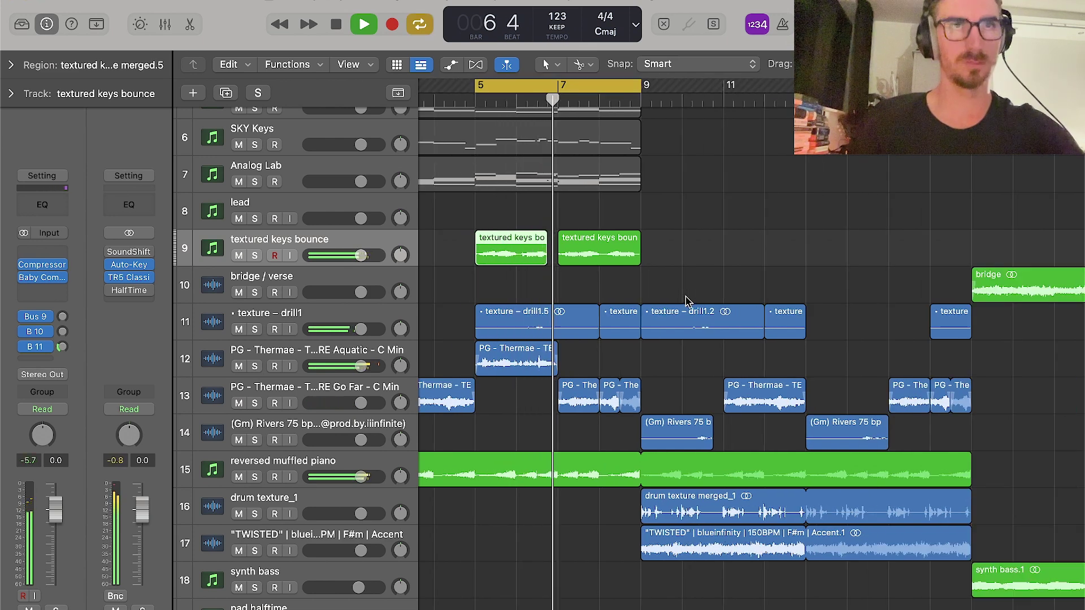
key(c)
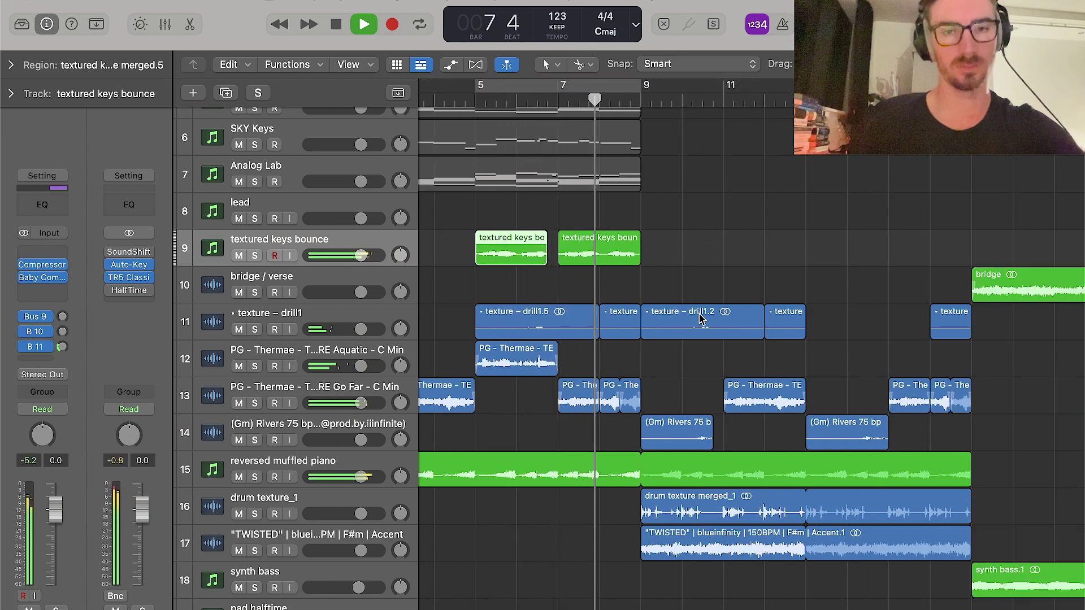
Extend the gamelite - vocal_+ region that starts at bar 3 so it ends at bar 4.
scroll(700, 318, down, 5)
scroll(701, 320, down, 2)
key(super+Left)
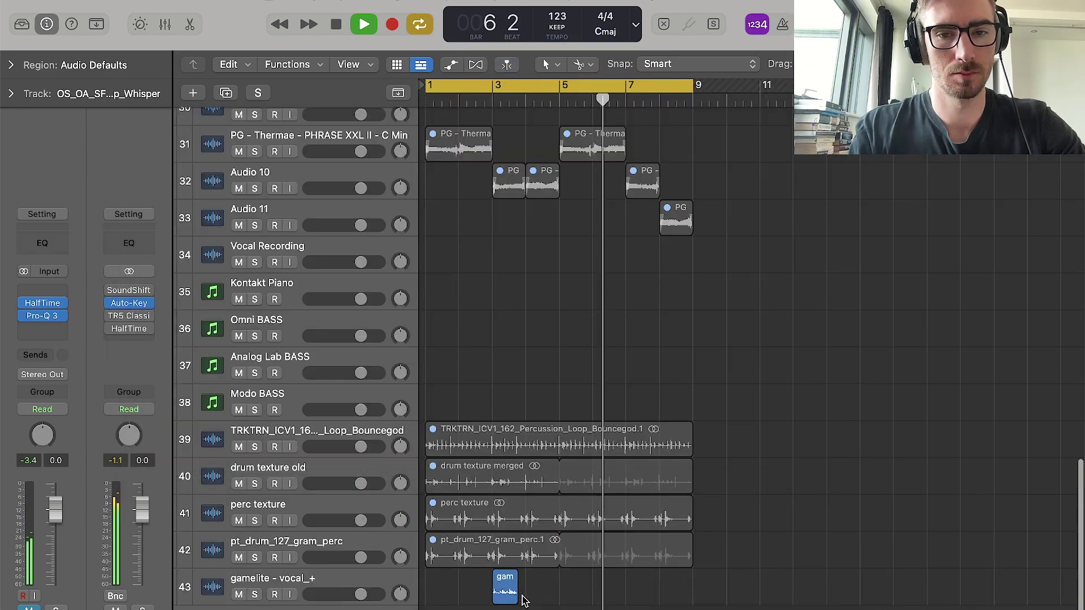
drag(513, 598, 524, 599)
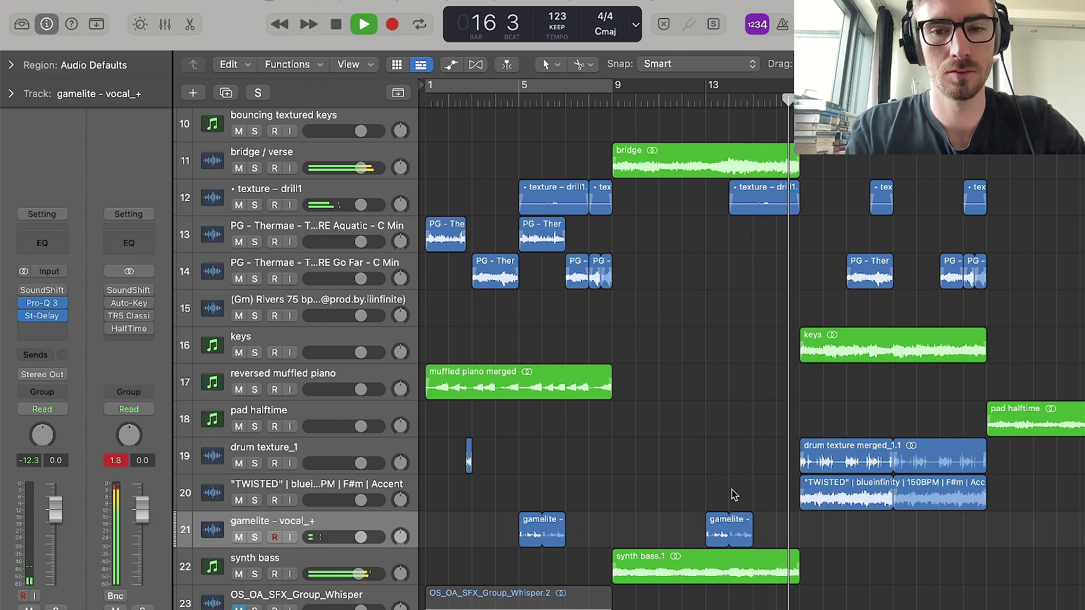
drag(728, 507, 607, 519)
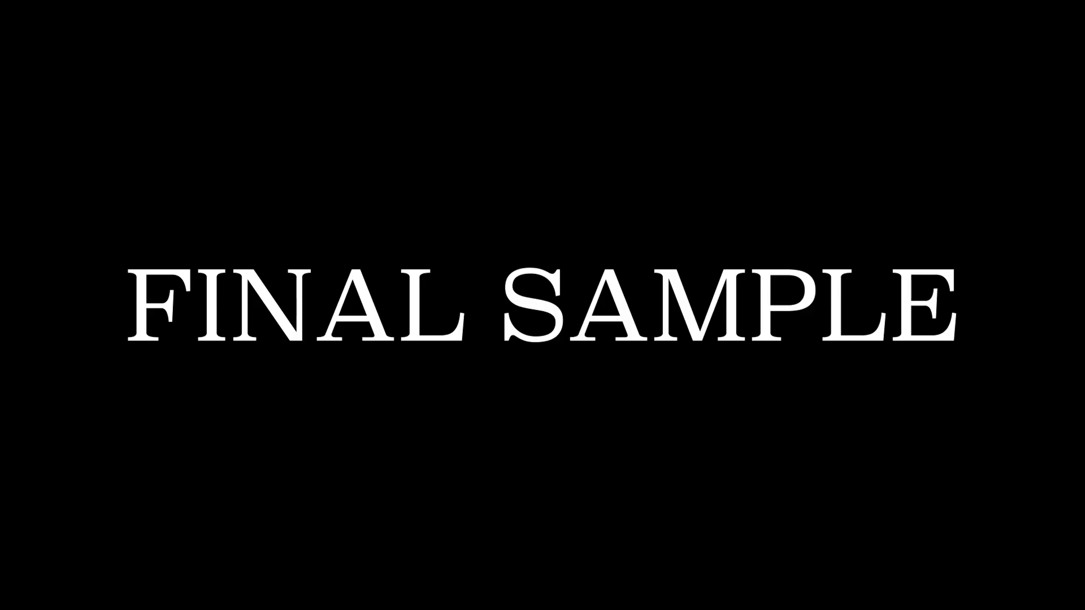